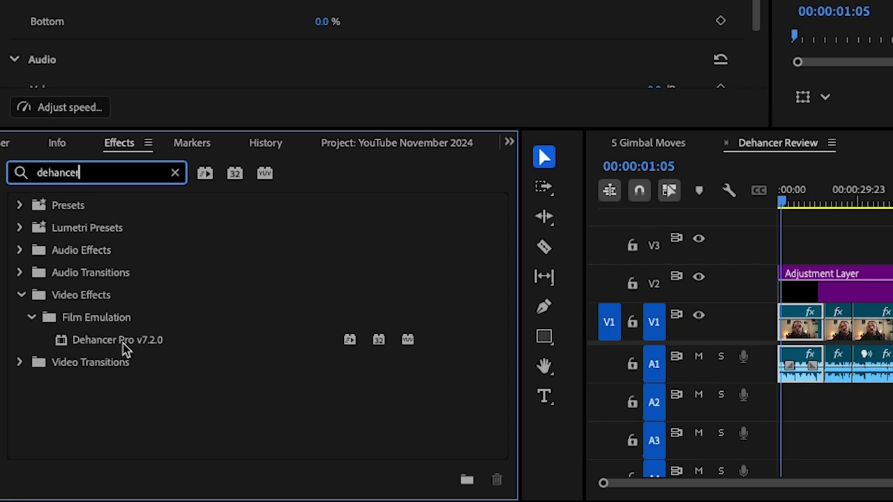
Set the Dehancer Pro Film profile to Kodak Vision3 200T and adjust its Push/Pull(Ev) value
{"action": "left_click", "coordinate": [97, 342]}
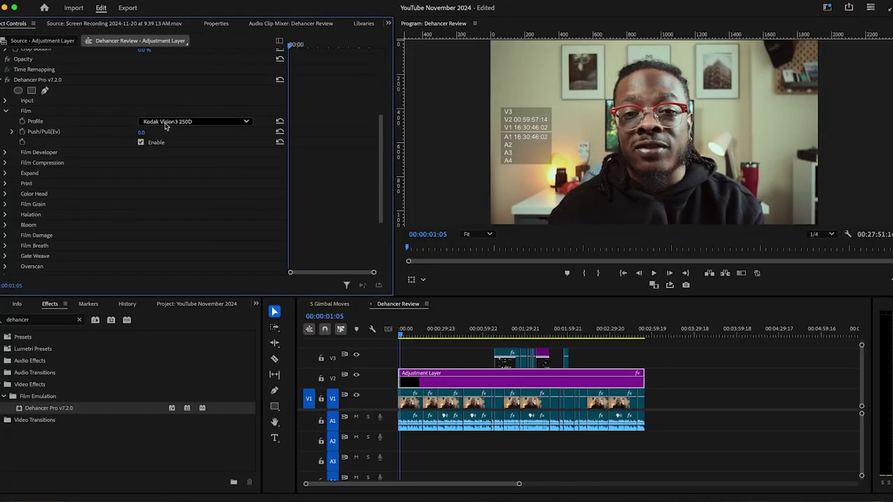
{"action": "left_click", "coordinate": [186, 123]}
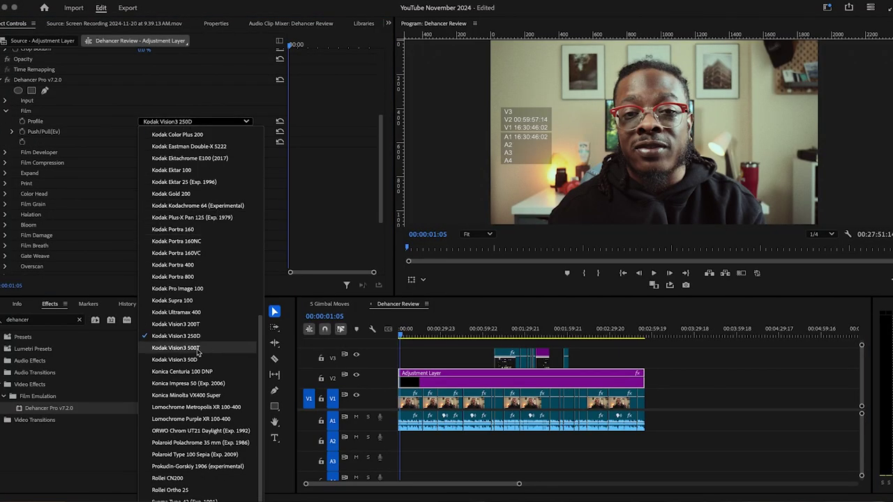
{"action": "left_click", "coordinate": [176, 324]}
{"action": "left_click", "coordinate": [12, 132]}
{"action": "left_click", "coordinate": [195, 153]}
{"action": "mouse_move", "coordinate": [195, 152]}
{"action": "left_mouse_down"}
{"action": "mouse_move", "coordinate": [40, 152]}
{"action": "mouse_move", "coordinate": [179, 152]}
{"action": "left_mouse_up"}
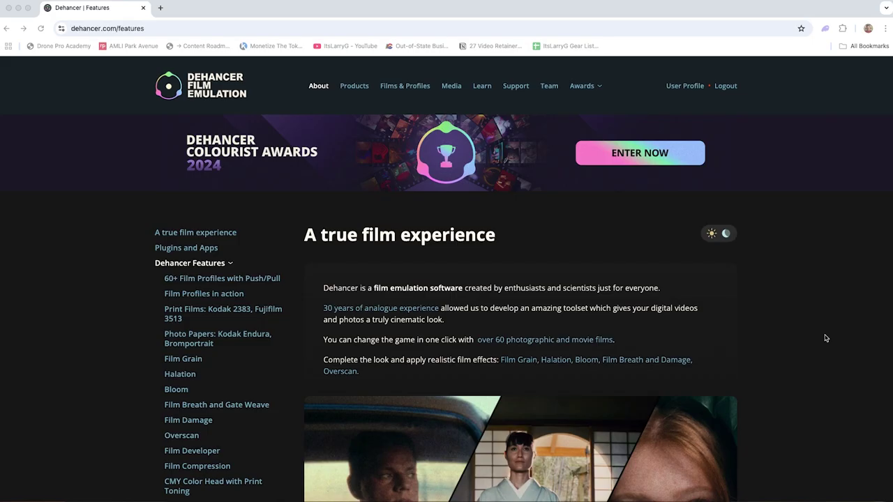
On the Dehancer website's features page, examine the comparison images for print films, Film Grain, Halation and Bloom, and the Film Breath section
{"action": "scroll", "coordinate": [825, 338], "scroll_direction": "down", "scroll_amount": 4}
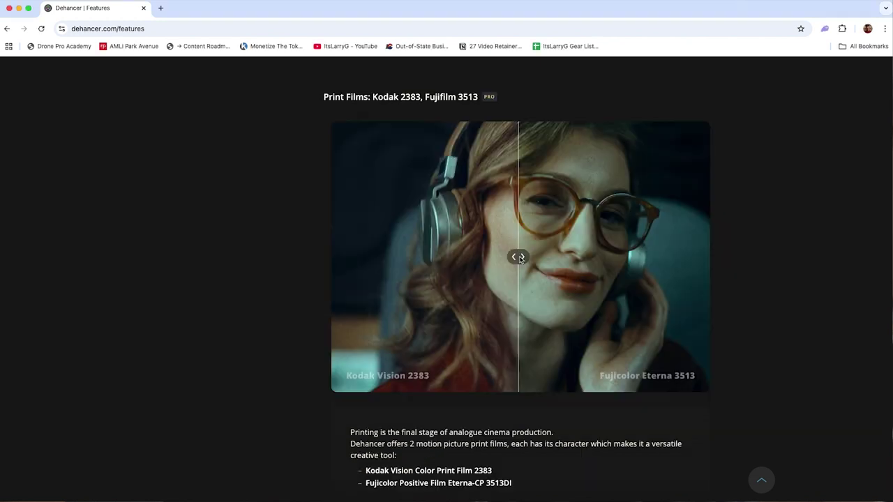
{"action": "left_click_drag", "start_coordinate": [514, 255], "coordinate": [672, 257]}
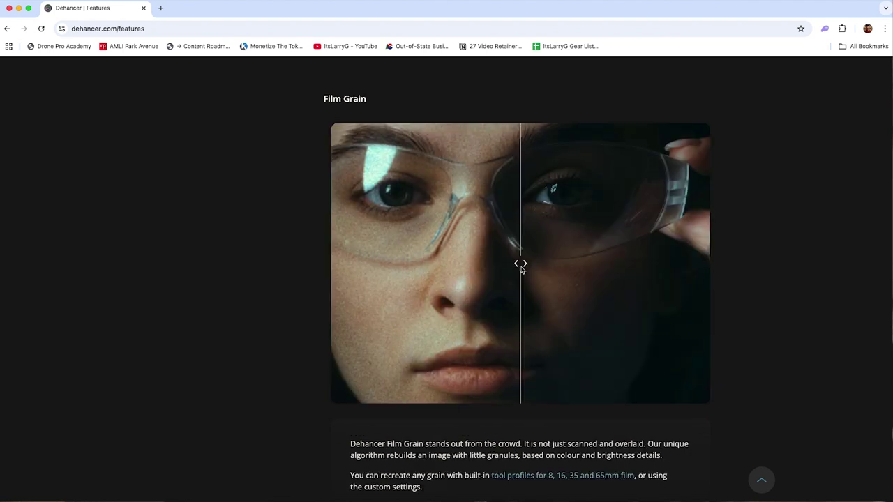
{"action": "left_click_drag", "start_coordinate": [522, 265], "coordinate": [667, 275]}
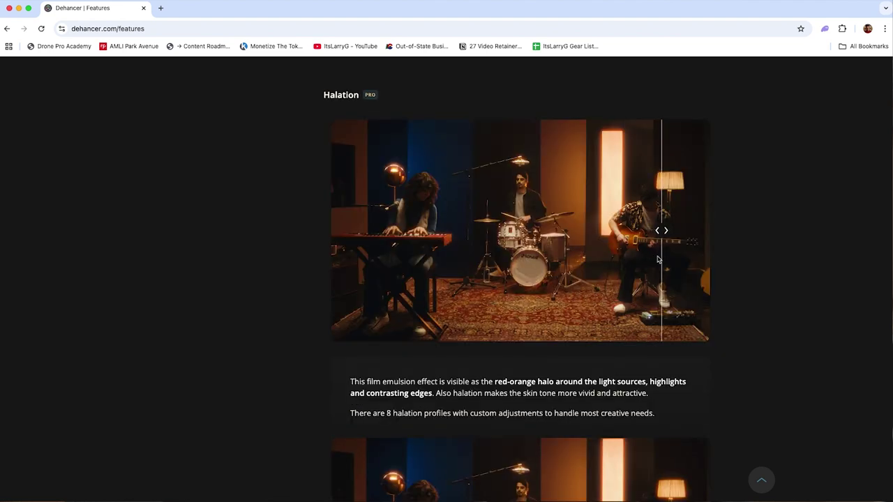
{"action": "left_click_drag", "start_coordinate": [657, 260], "coordinate": [687, 261]}
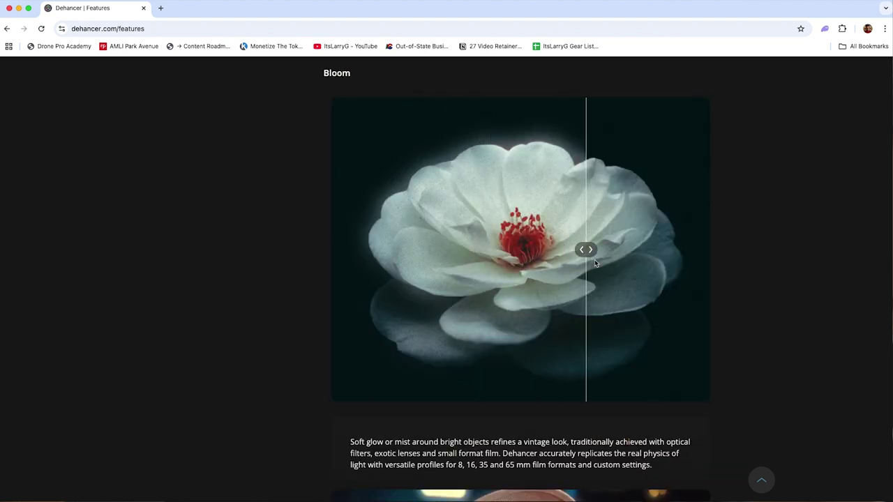
{"action": "left_click_drag", "start_coordinate": [584, 252], "coordinate": [647, 251]}
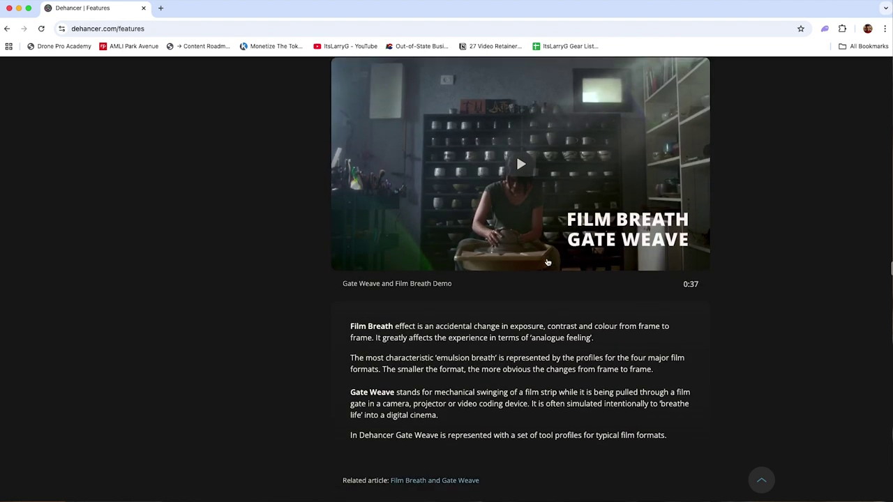
{"action": "scroll", "coordinate": [547, 262], "scroll_direction": "down", "scroll_amount": 5}
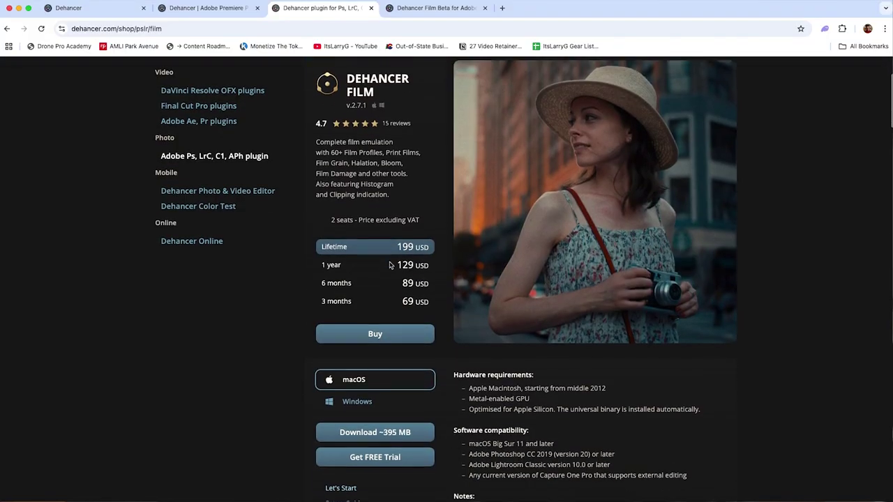
Review the pricing, hardware requirements and software compatibility on the Dehancer Film photo plugin's shop page
{"action": "scroll", "coordinate": [390, 266], "scroll_direction": "down", "scroll_amount": 2}
{"action": "scroll", "coordinate": [390, 265], "scroll_direction": "down", "scroll_amount": 2}
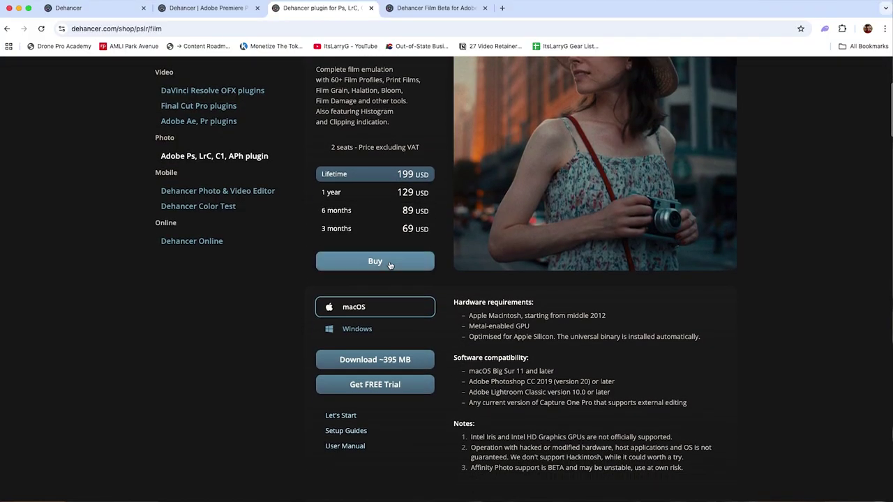
{"action": "scroll", "coordinate": [390, 266], "scroll_direction": "down", "scroll_amount": 2}
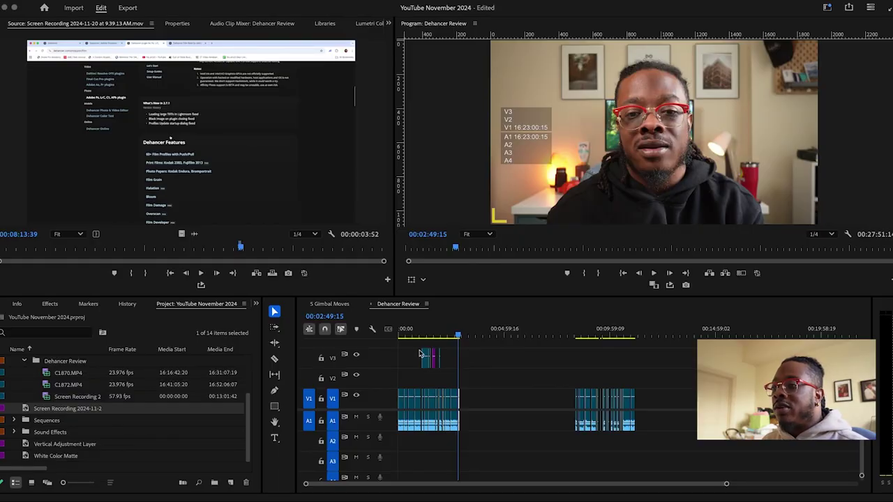
In Premiere Pro, place the Adjustment Layer from the project on track V2 at the start of the Dehancer Review sequence
{"action": "left_click", "coordinate": [405, 333]}
{"action": "left_click", "coordinate": [405, 335]}
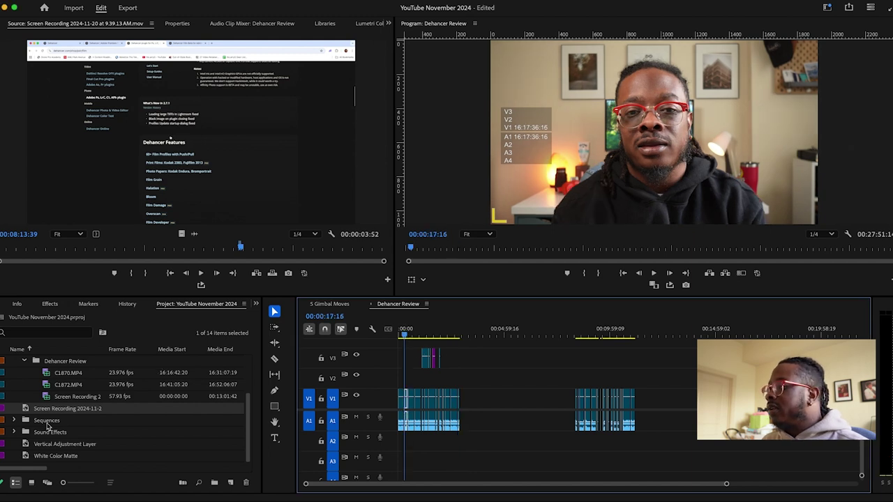
{"action": "scroll", "coordinate": [38, 446], "scroll_direction": "up", "scroll_amount": 2}
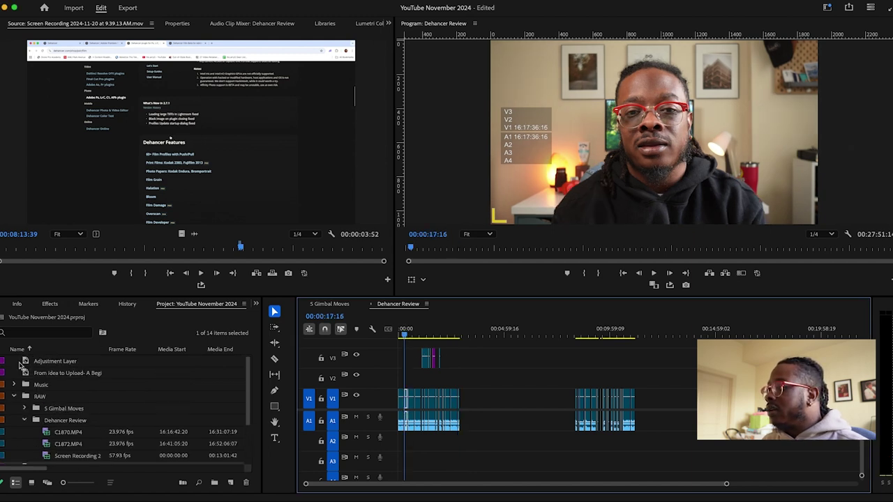
{"action": "left_click_drag", "start_coordinate": [26, 362], "coordinate": [402, 381]}
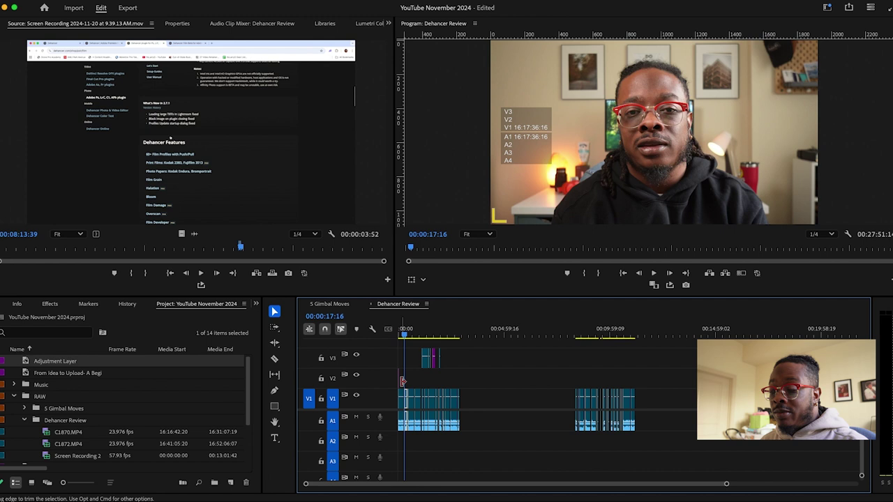
Extend the adjustment layer on V2 to the end of the first group of V1 clips, with the playhead at 00:00:01:05
{"action": "key", "text": "equal"}
{"action": "key", "text": "equal"}
{"action": "key", "text": "equal"}
{"action": "key", "text": "equal"}
{"action": "left_click", "coordinate": [406, 333]}
{"action": "key", "text": "minus"}
{"action": "key", "text": "minus"}
{"action": "key", "text": "minus"}
{"action": "key", "text": "minus"}
{"action": "left_click_drag", "start_coordinate": [405, 383], "coordinate": [644, 376]}
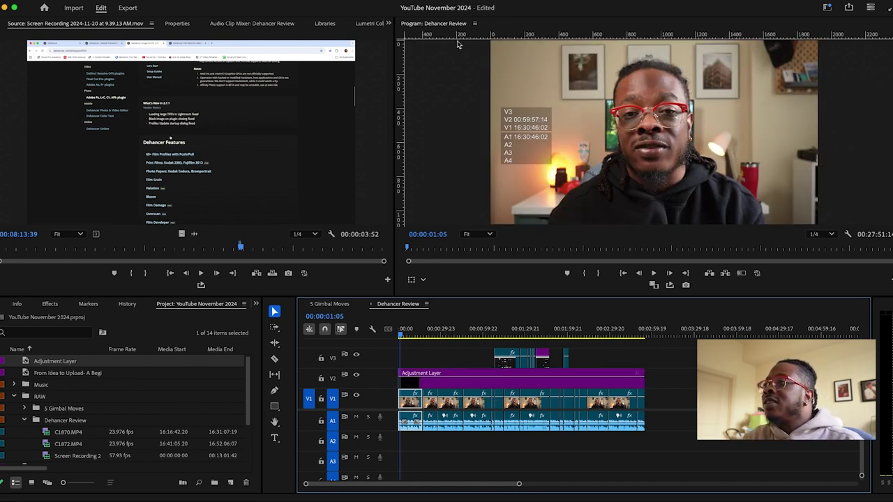
Search the effects for "dehancer" and apply Dehancer Pro v7.2.0 to the adjustment layer on V2
{"action": "left_click", "coordinate": [387, 25]}
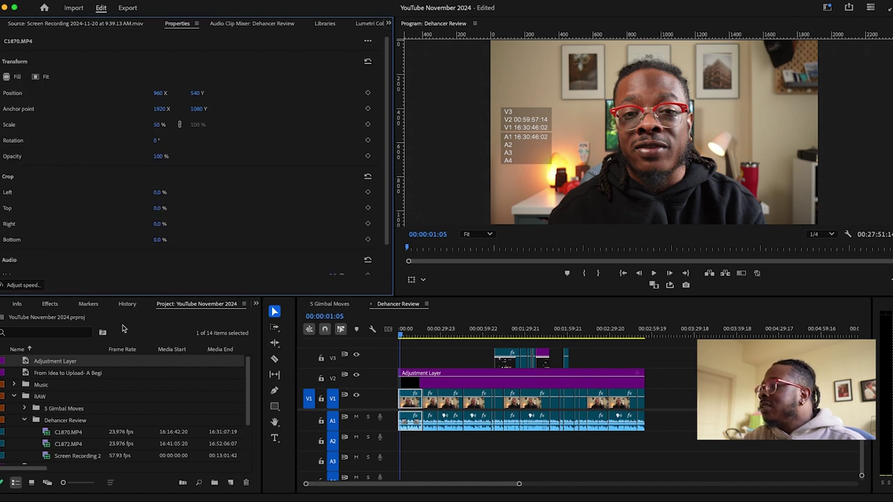
{"action": "left_click", "coordinate": [50, 305]}
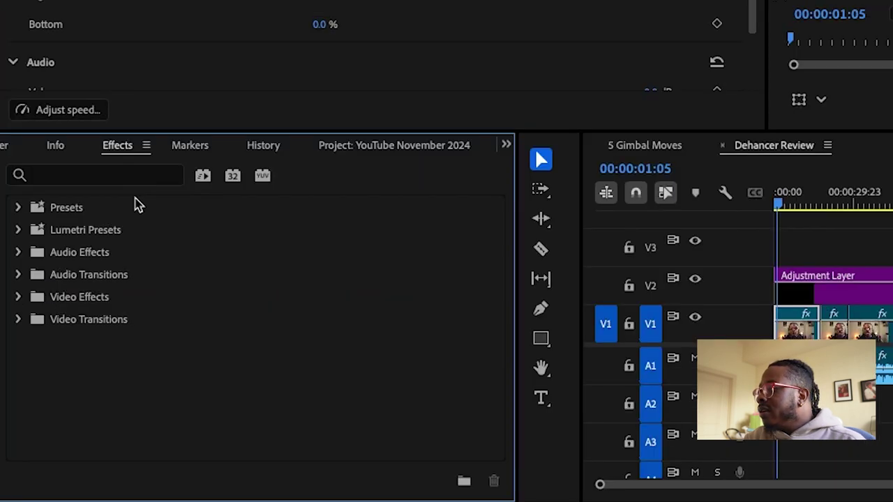
{"action": "left_click", "coordinate": [121, 174]}
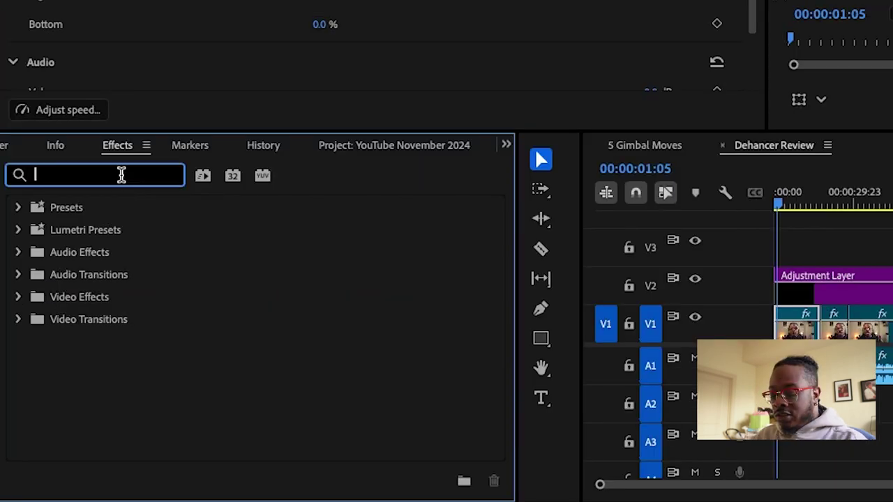
{"action": "type", "text": "dehancer"}
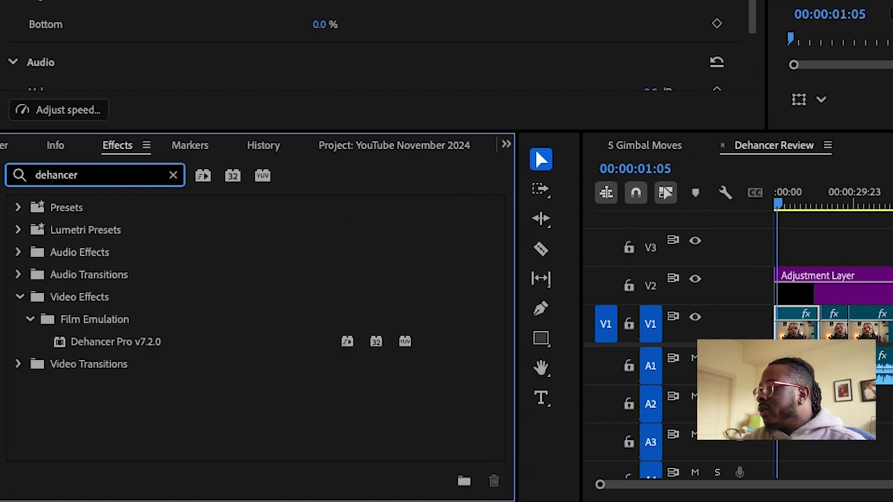
{"action": "left_click", "coordinate": [96, 349]}
{"action": "left_click_drag", "start_coordinate": [97, 349], "coordinate": [802, 293]}
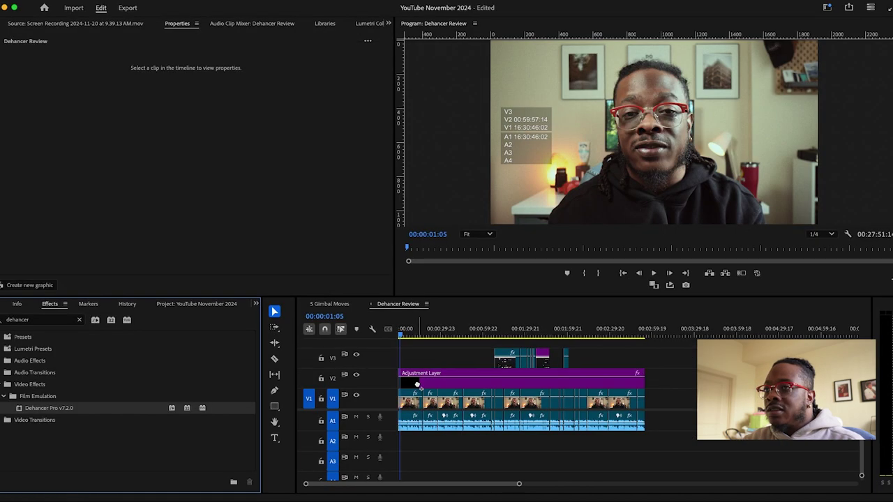
Show the Effect Controls for the adjustment layer on V2
{"action": "left_click_drag", "start_coordinate": [416, 385], "coordinate": [419, 385]}
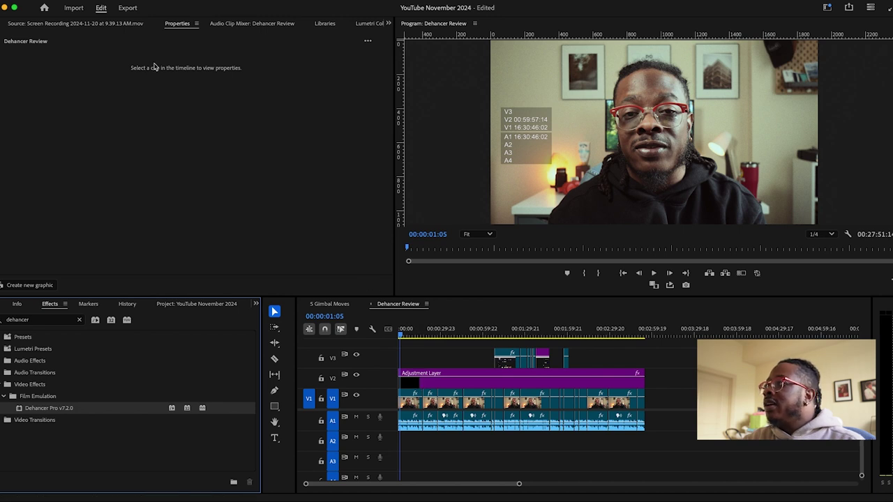
{"action": "left_click", "coordinate": [390, 24]}
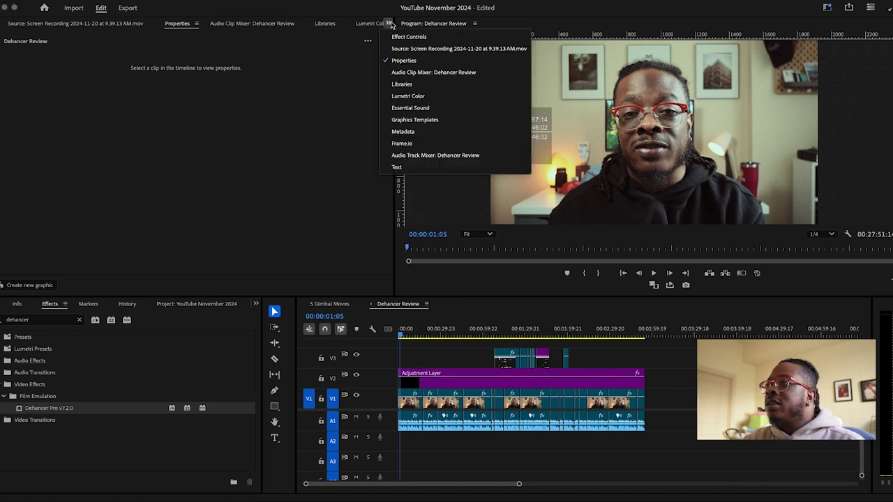
{"action": "left_click", "coordinate": [412, 37]}
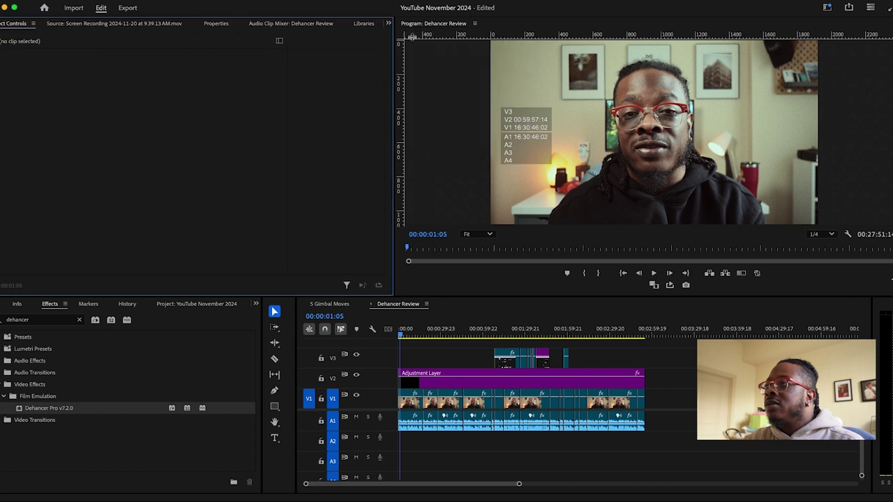
{"action": "left_click", "coordinate": [488, 376]}
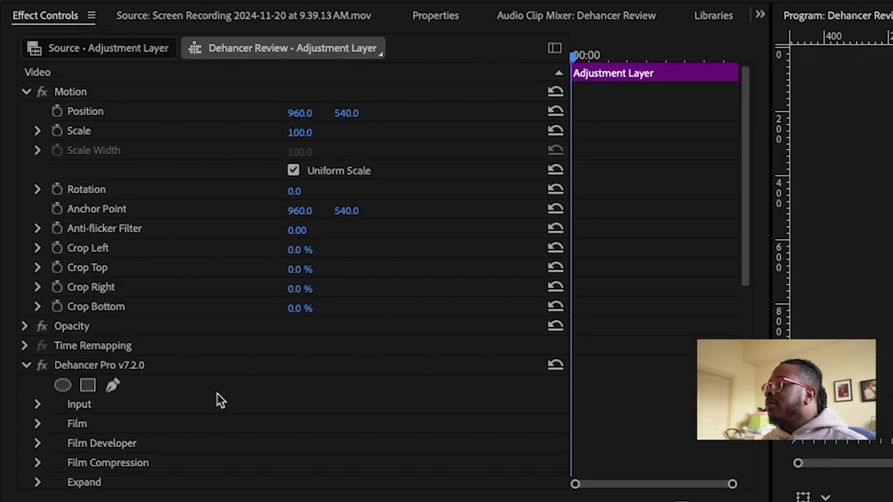
Examine the Dehancer Pro setting groups from Input to Device, including the options inside the Input group
{"action": "scroll", "coordinate": [217, 398], "scroll_direction": "down", "scroll_amount": 8}
{"action": "scroll", "coordinate": [217, 399], "scroll_direction": "up", "scroll_amount": 1}
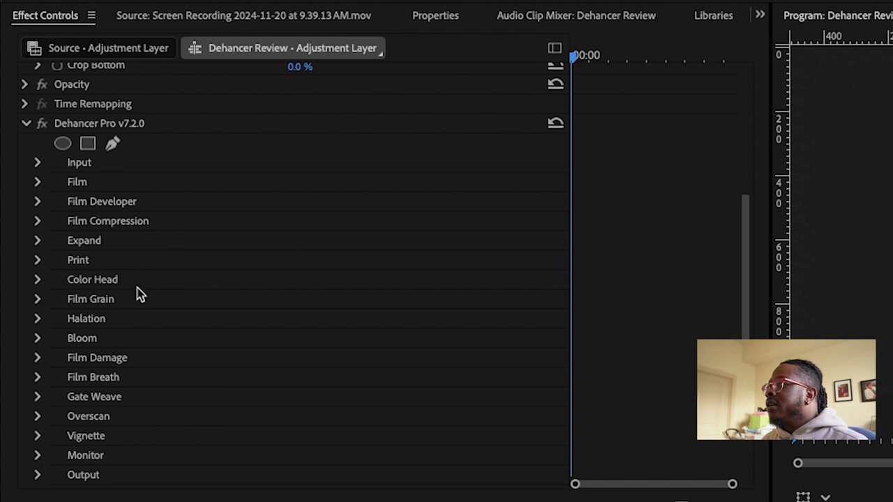
{"action": "scroll", "coordinate": [200, 341], "scroll_direction": "down", "scroll_amount": 5}
{"action": "scroll", "coordinate": [200, 340], "scroll_direction": "up", "scroll_amount": 2}
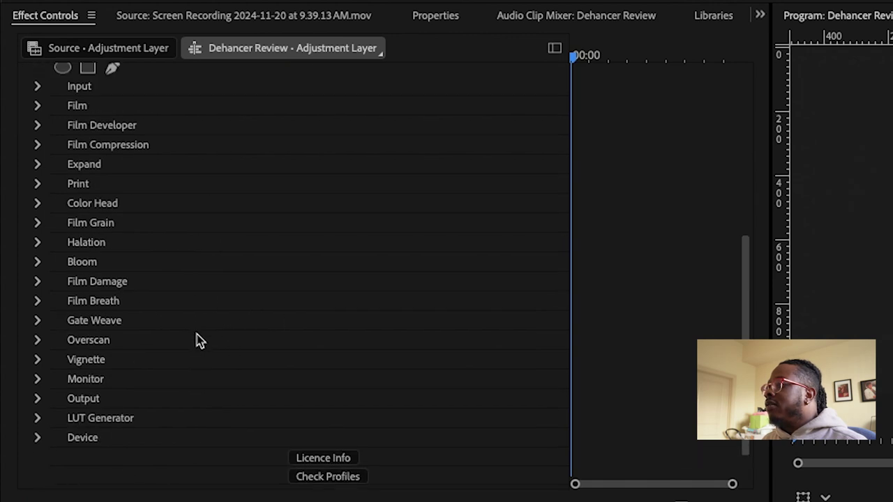
{"action": "scroll", "coordinate": [198, 341], "scroll_direction": "up", "scroll_amount": 1}
{"action": "scroll", "coordinate": [198, 340], "scroll_direction": "up", "scroll_amount": 2}
{"action": "scroll", "coordinate": [198, 341], "scroll_direction": "down", "scroll_amount": 2}
{"action": "scroll", "coordinate": [198, 341], "scroll_direction": "up", "scroll_amount": 2}
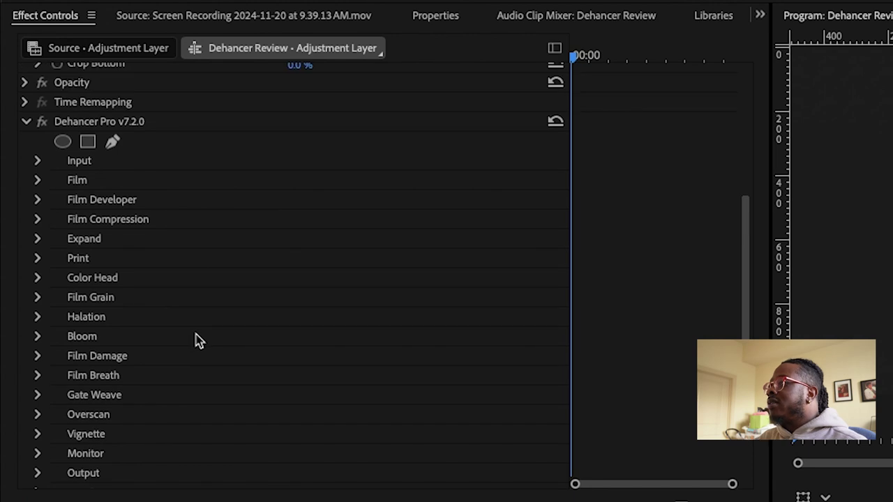
{"action": "left_click", "coordinate": [38, 161]}
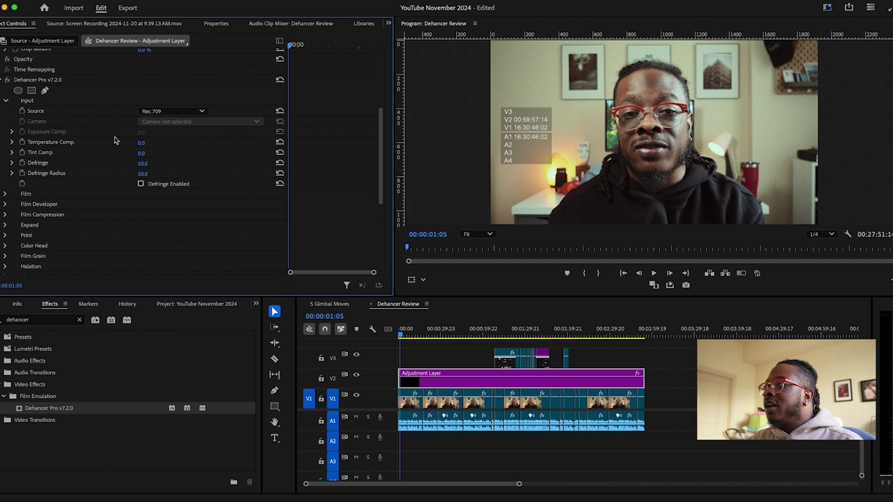
{"action": "left_click", "coordinate": [6, 100]}
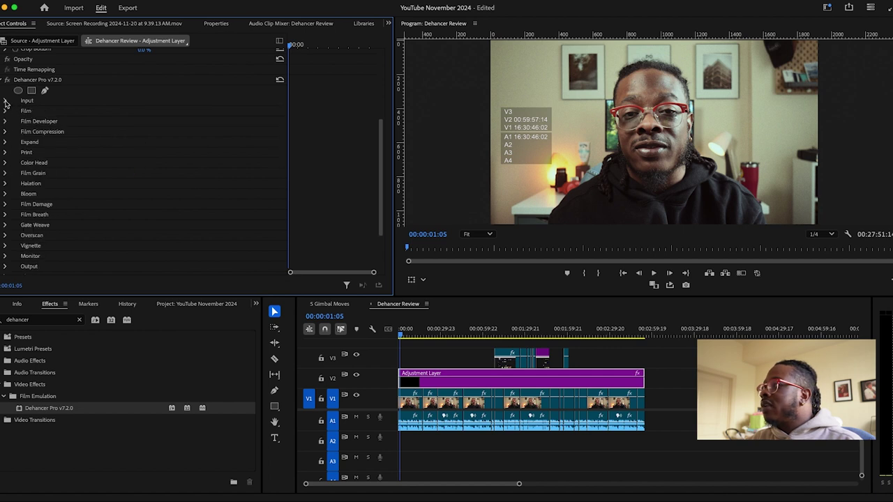
Try Kodak Vision3 50D as the Dehancer Film profile, and switch the profile to Kodak Vision3 200T
{"action": "left_click", "coordinate": [6, 111]}
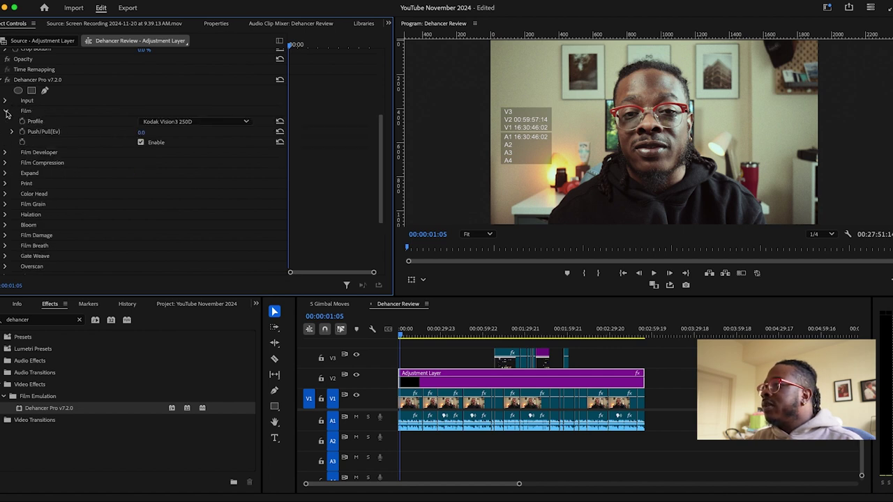
{"action": "left_click", "coordinate": [186, 125]}
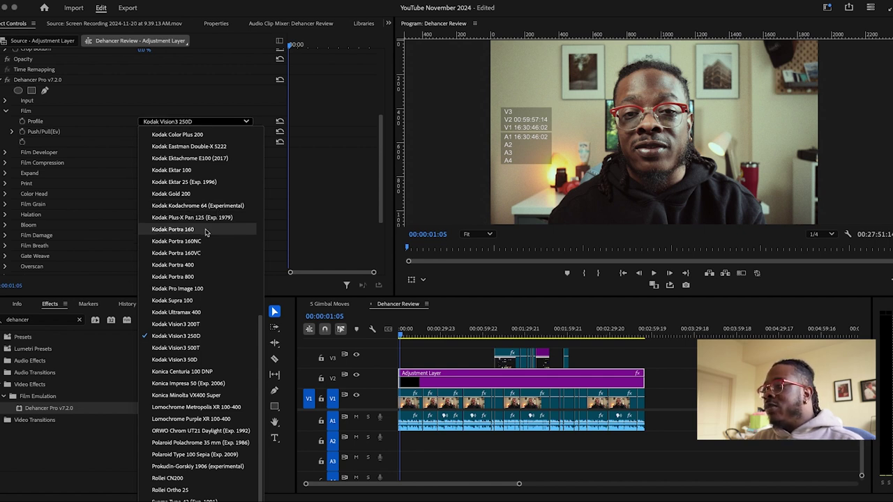
{"action": "left_click", "coordinate": [196, 360]}
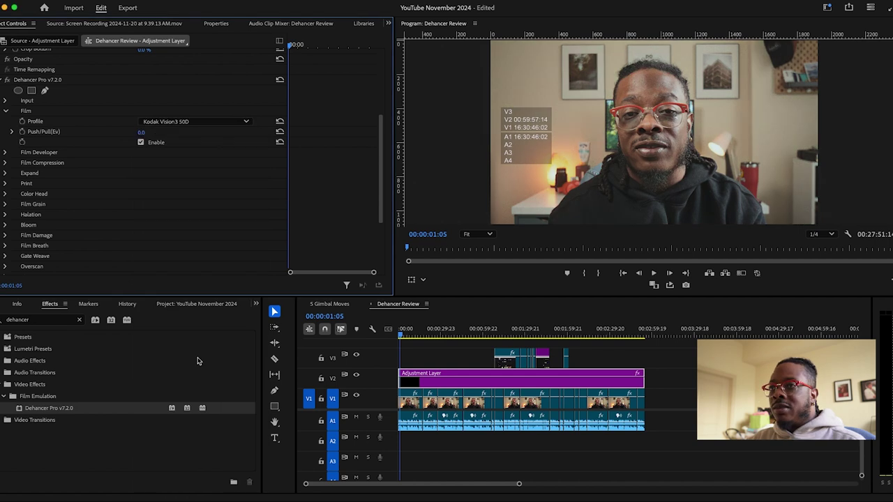
{"action": "left_click", "coordinate": [166, 122]}
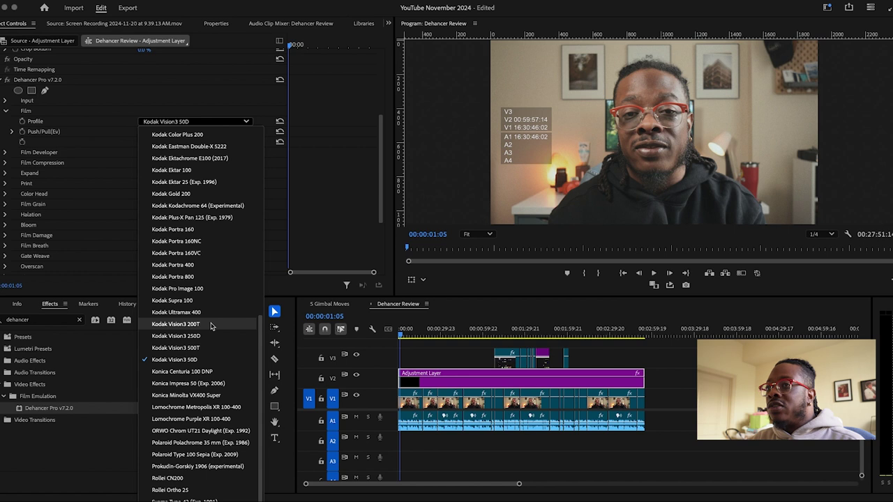
{"action": "left_click", "coordinate": [175, 324]}
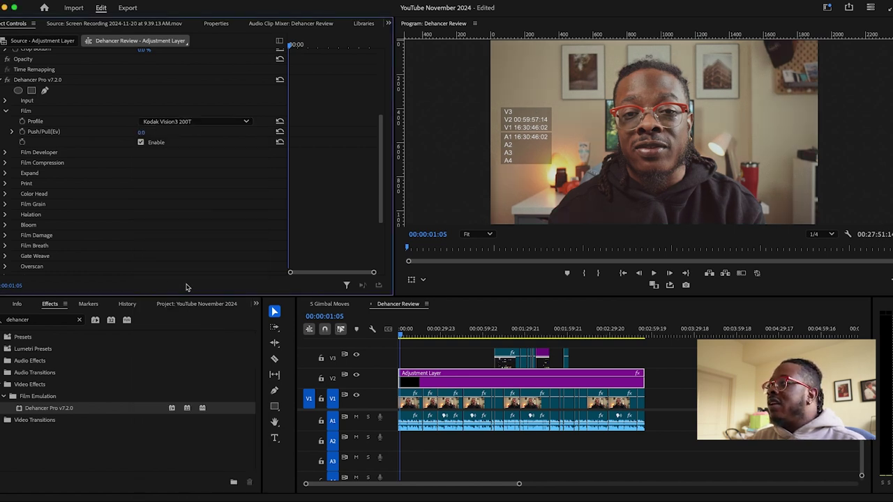
Set the Film group's Push/Pull (Ev) to 0.5
{"action": "left_click", "coordinate": [12, 133]}
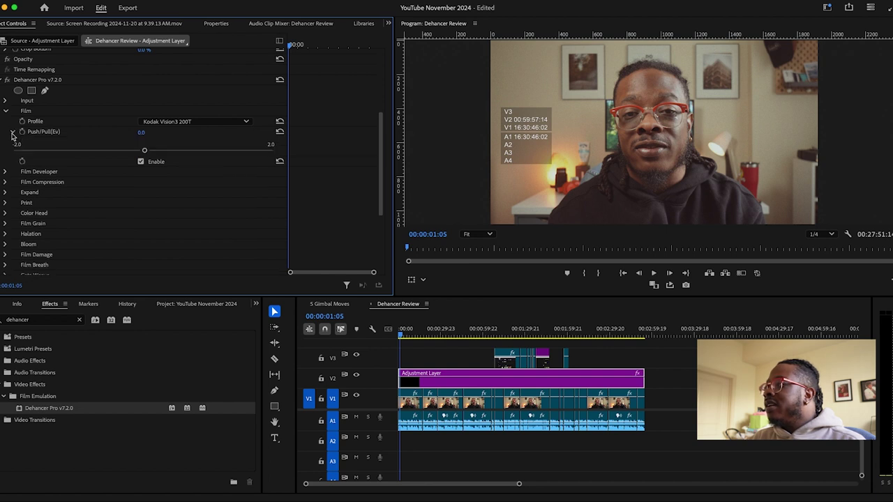
{"action": "left_click_drag", "start_coordinate": [145, 152], "coordinate": [178, 155]}
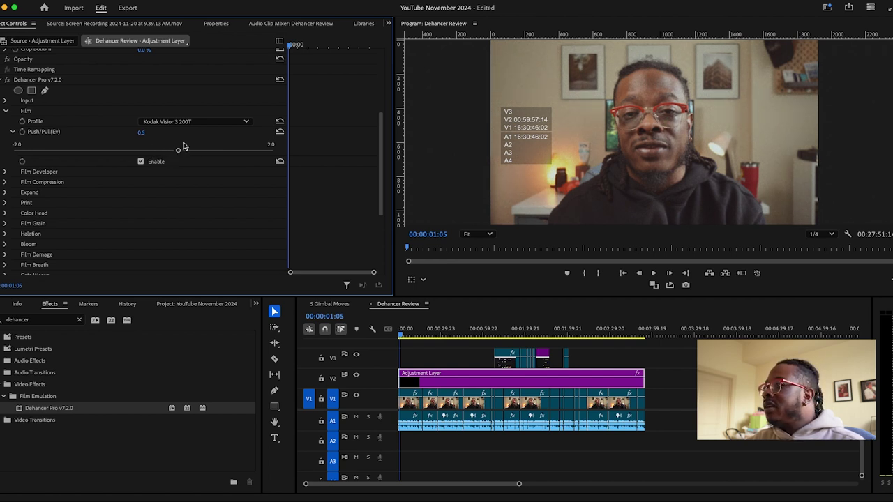
{"action": "left_click", "coordinate": [12, 132]}
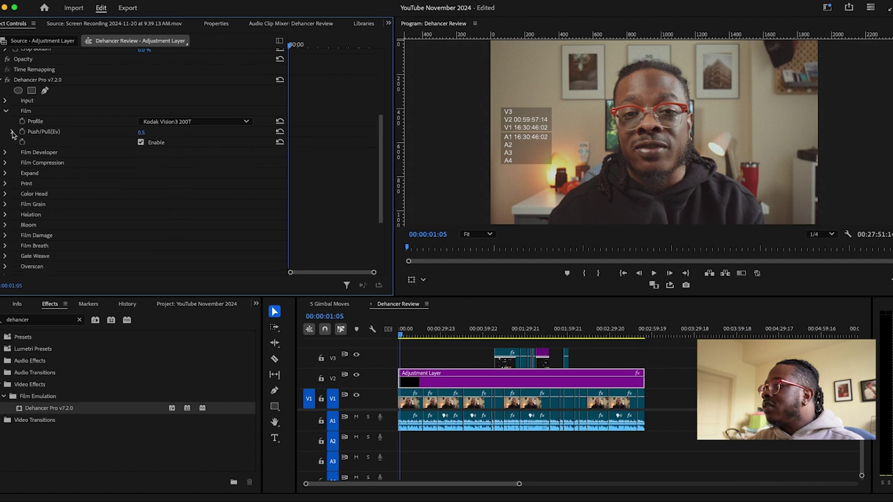
Toggle the Film group off and on to compare the footage with and without the film profile
{"action": "left_click", "coordinate": [141, 143]}
{"action": "left_click", "coordinate": [141, 143]}
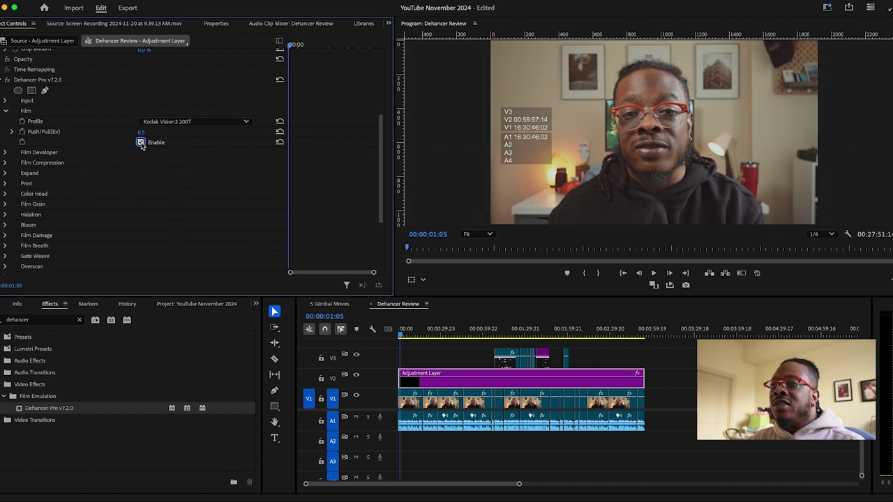
{"action": "left_click", "coordinate": [141, 143]}
{"action": "left_click", "coordinate": [141, 143]}
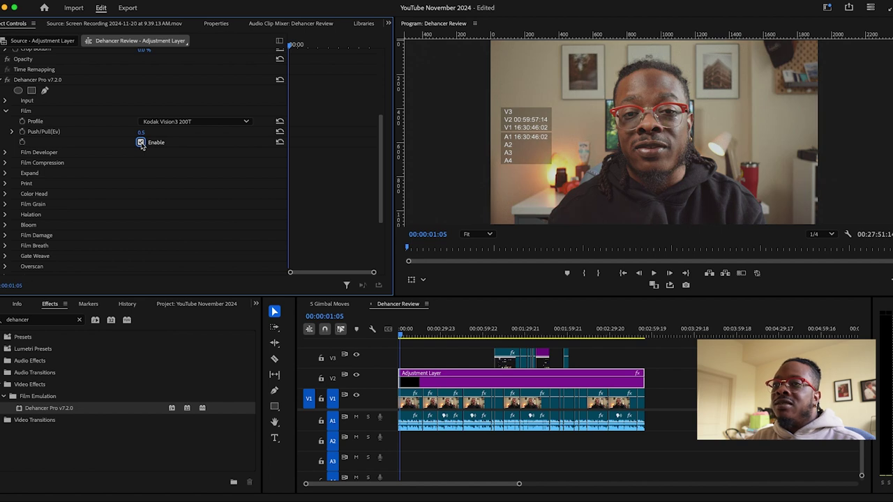
{"action": "left_click", "coordinate": [6, 112]}
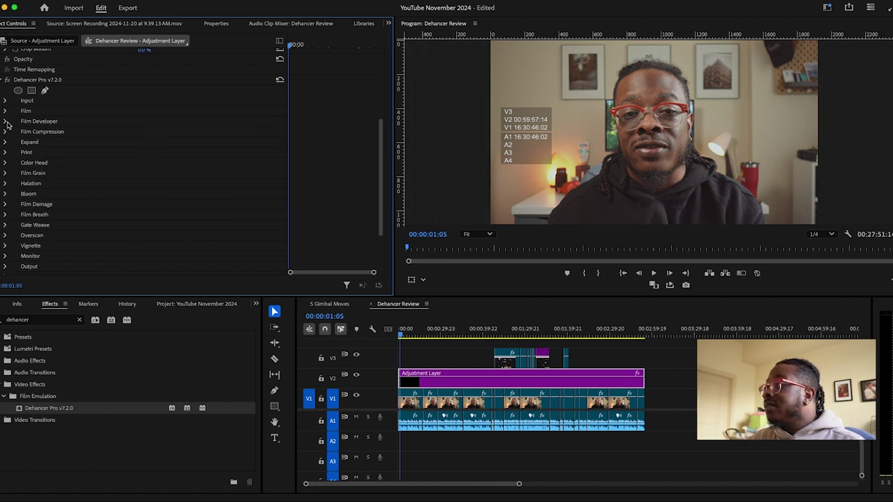
Try a Contrast Boost of -8.9 in the Film Developer group, and reset it to 0
{"action": "left_click", "coordinate": [6, 122]}
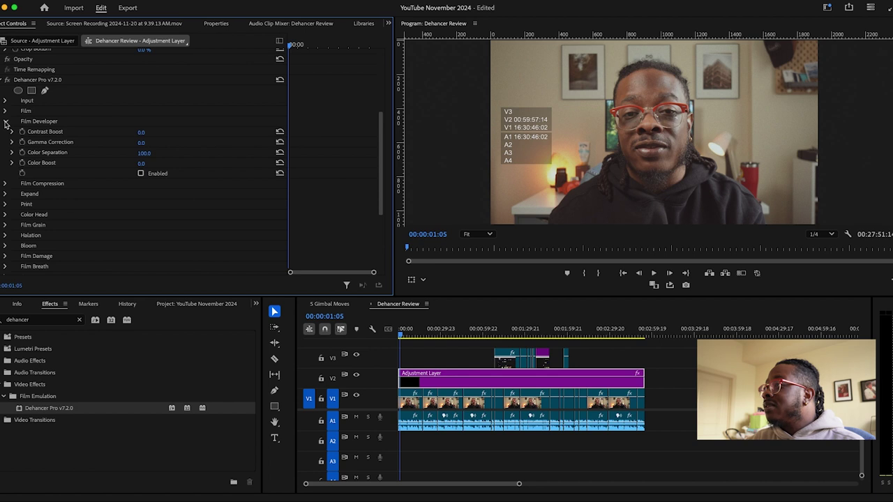
{"action": "left_click", "coordinate": [12, 133]}
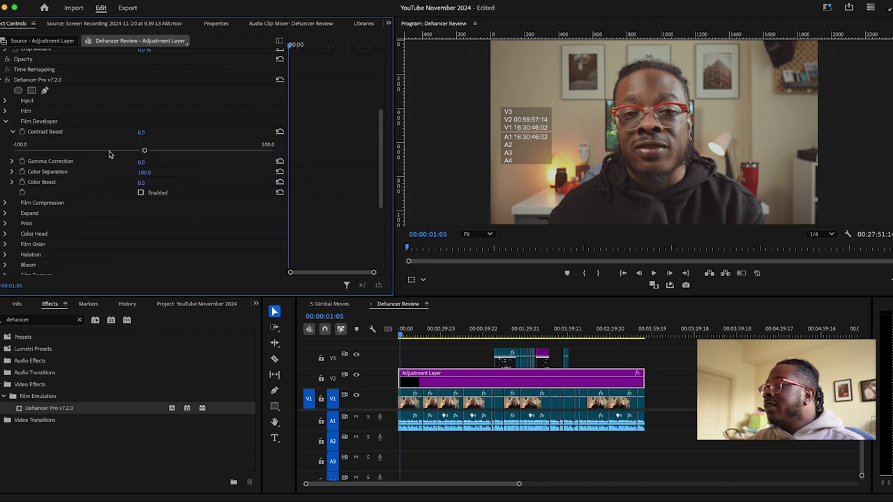
{"action": "mouse_move", "coordinate": [146, 152]}
{"action": "left_mouse_down"}
{"action": "mouse_move", "coordinate": [207, 156]}
{"action": "mouse_move", "coordinate": [64, 151]}
{"action": "mouse_move", "coordinate": [132, 152]}
{"action": "left_mouse_up"}
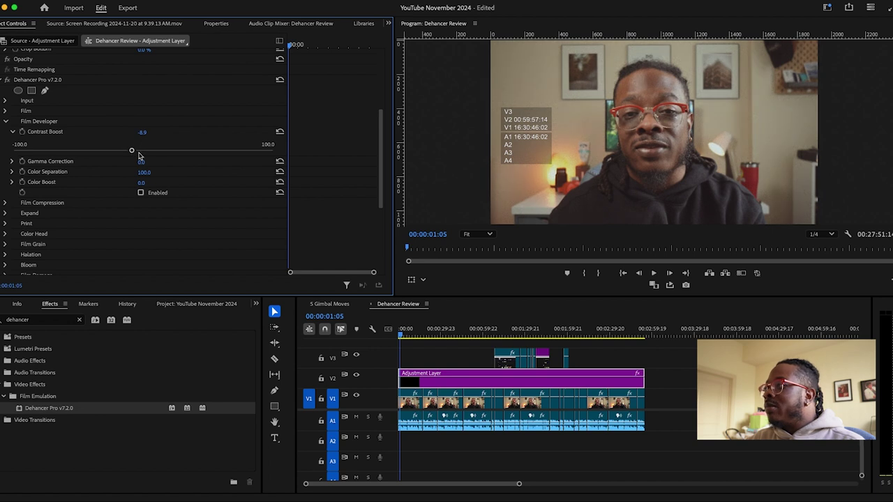
{"action": "left_click", "coordinate": [142, 131]}
{"action": "type", "text": "0"}
{"action": "key", "text": "Return"}
{"action": "left_click", "coordinate": [11, 131]}
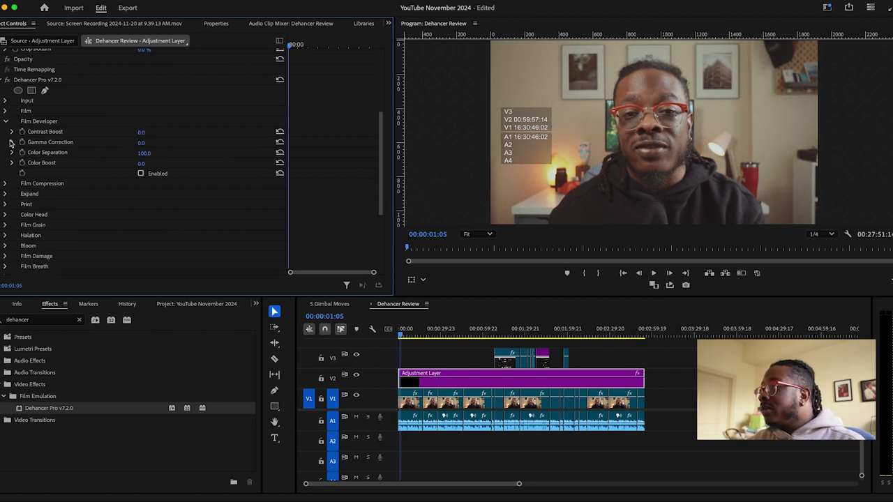
Try a Gamma Correction of 50 in the Film Developer group, and reset it to 0
{"action": "left_click", "coordinate": [142, 142]}
{"action": "type", "text": "50"}
{"action": "key", "text": "Return"}
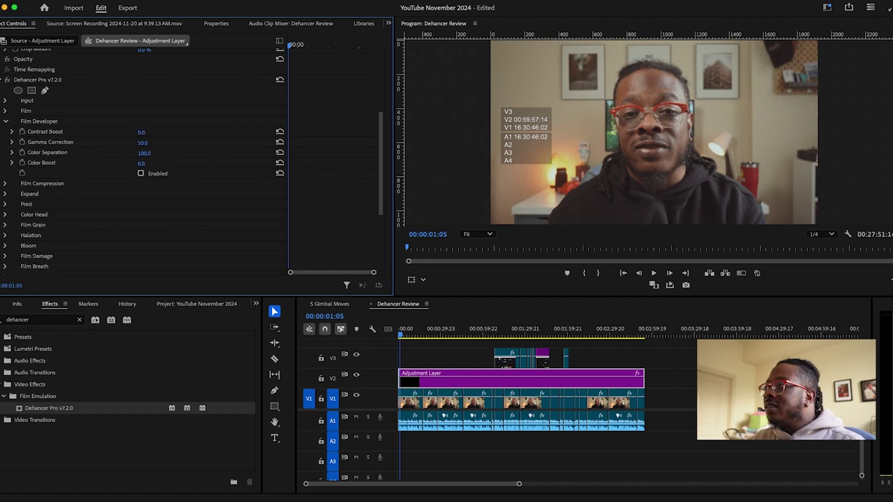
{"action": "left_click", "coordinate": [143, 142]}
{"action": "type", "text": "0"}
{"action": "key", "text": "Return"}
Enable Film Developer and try a Contrast Boost of 100, returning it to 0
{"action": "left_click", "coordinate": [141, 173]}
{"action": "left_click", "coordinate": [142, 132]}
{"action": "type", "text": "100"}
{"action": "key", "text": "Return"}
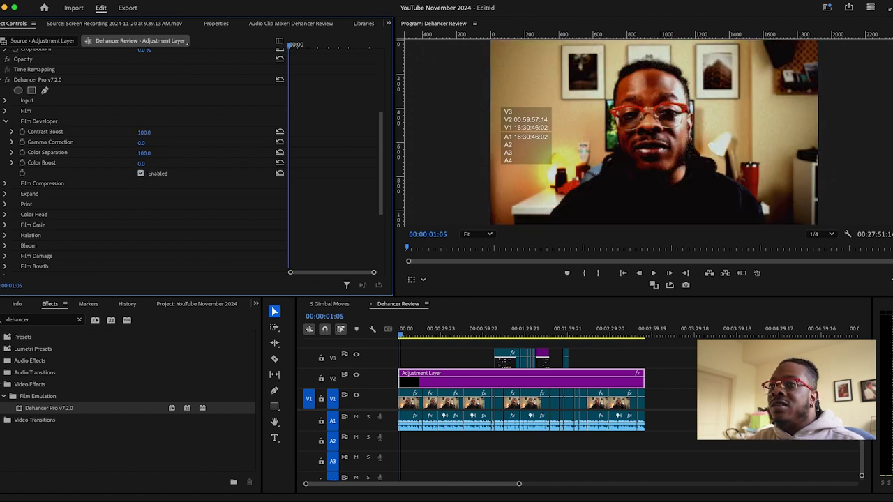
{"action": "left_click_drag", "start_coordinate": [142, 132], "coordinate": [84, 132]}
{"action": "left_click_drag", "start_coordinate": [142, 131], "coordinate": [160, 132]}
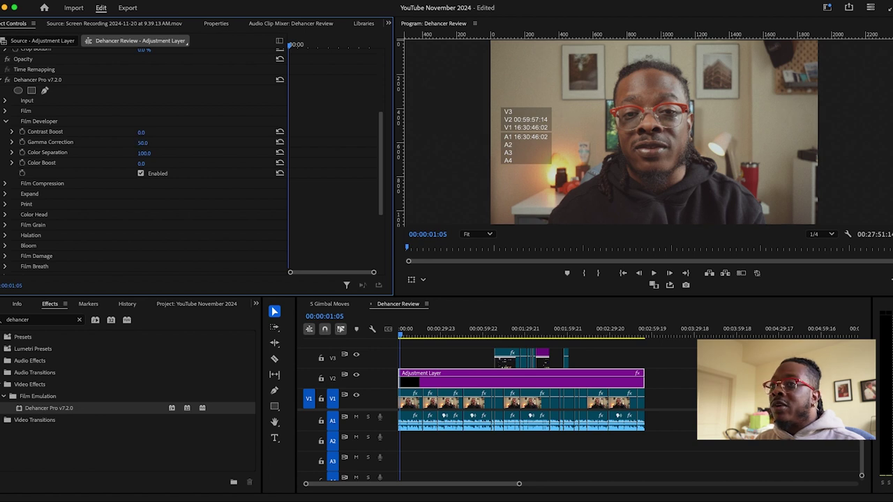
Return the Film Developer's Gamma Correction and Color Boost to 0 and disable the group
{"action": "left_click_drag", "start_coordinate": [142, 142], "coordinate": [105, 142]}
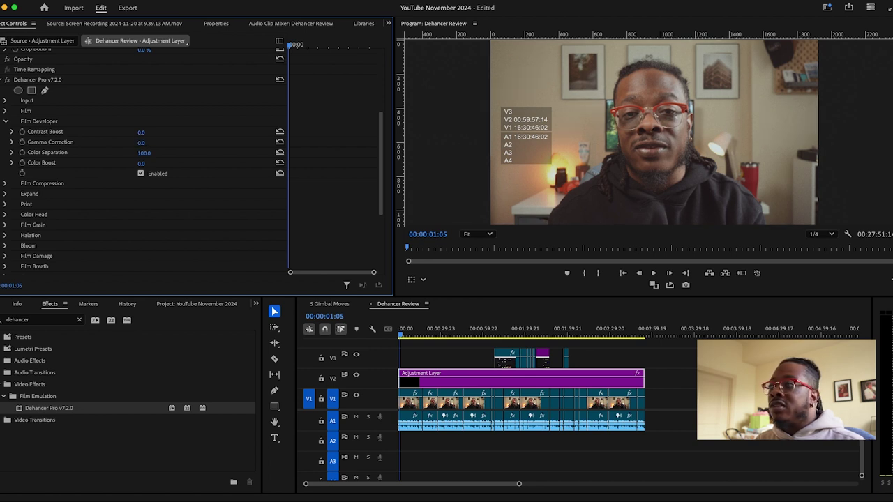
{"action": "left_click_drag", "start_coordinate": [142, 163], "coordinate": [105, 163]}
{"action": "left_click", "coordinate": [141, 173]}
{"action": "left_click", "coordinate": [6, 121]}
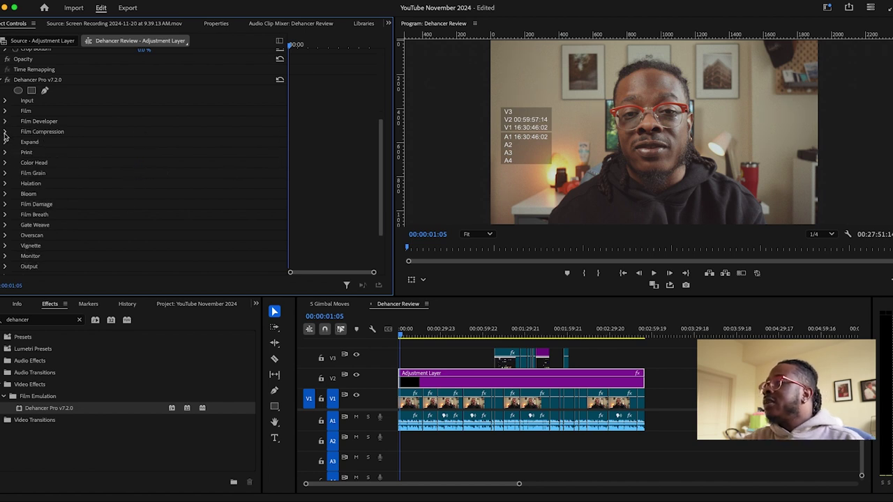
Enable Film Compression, toggling it off and on to compare its effect on the footage
{"action": "left_click", "coordinate": [5, 132]}
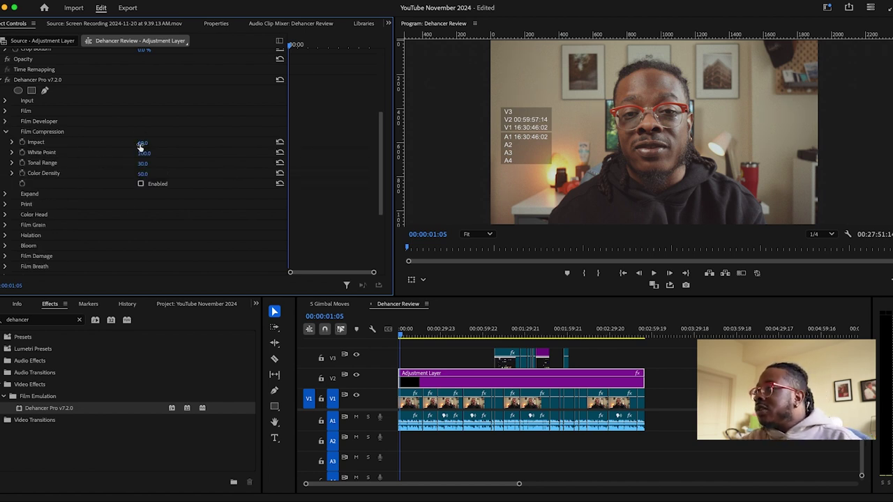
{"action": "left_click", "coordinate": [141, 185]}
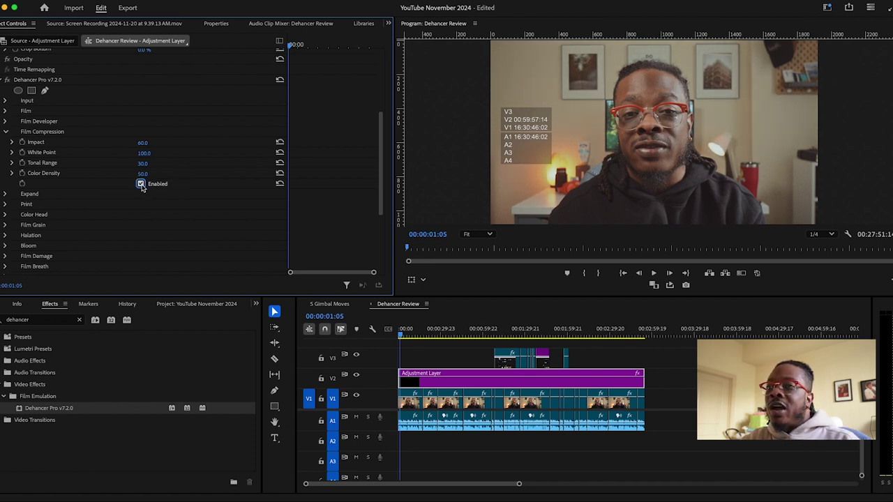
{"action": "left_click", "coordinate": [141, 184]}
{"action": "left_click", "coordinate": [141, 184]}
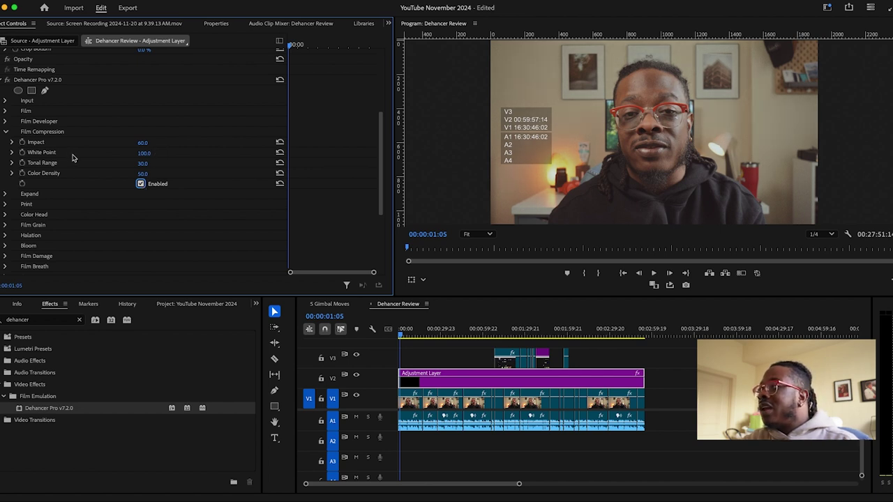
{"action": "left_click", "coordinate": [5, 132]}
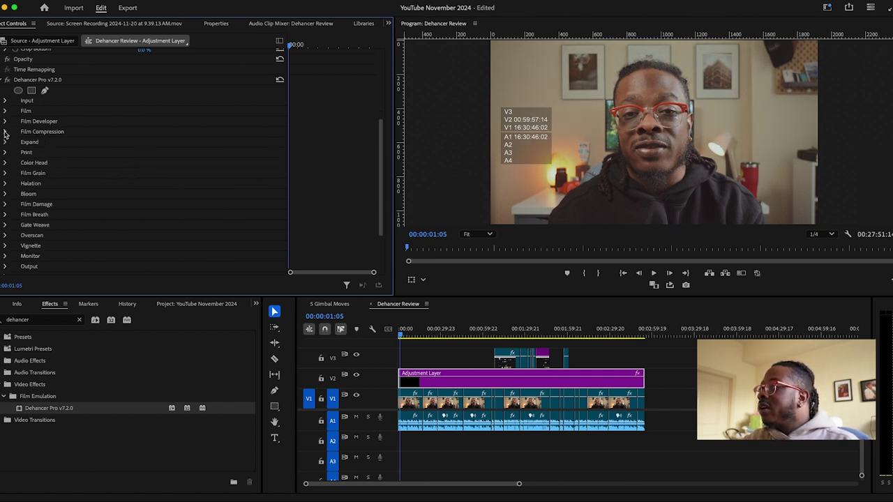
Try the Expand group disabled and with the Luma profile, returning it to enabled with the Normal profile
{"action": "left_click", "coordinate": [5, 142]}
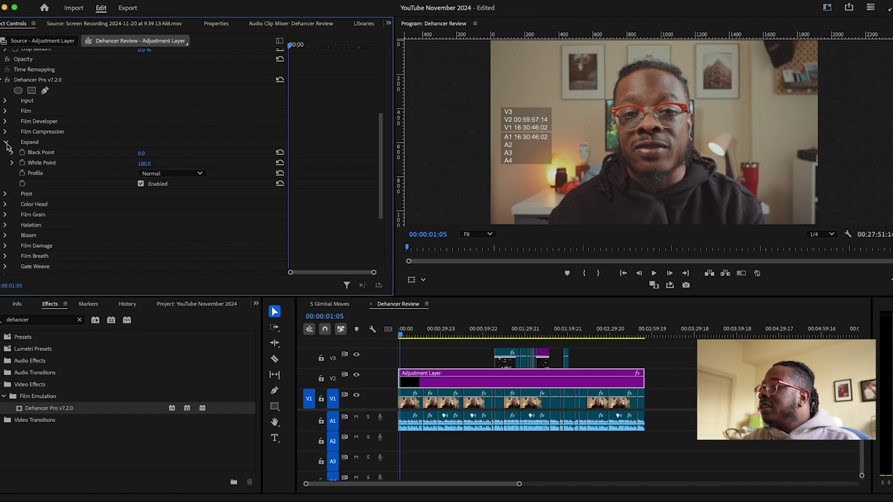
{"action": "left_click", "coordinate": [141, 184]}
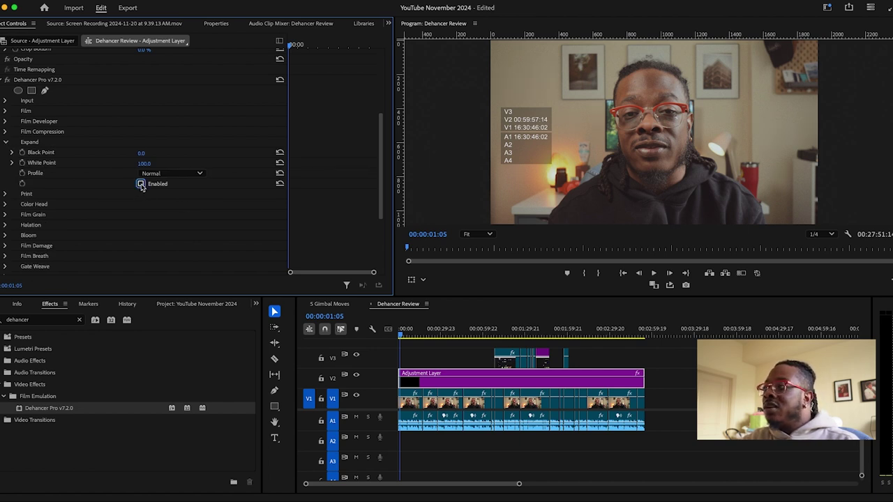
{"action": "left_click", "coordinate": [160, 173]}
{"action": "left_click", "coordinate": [159, 200]}
{"action": "left_click", "coordinate": [160, 174]}
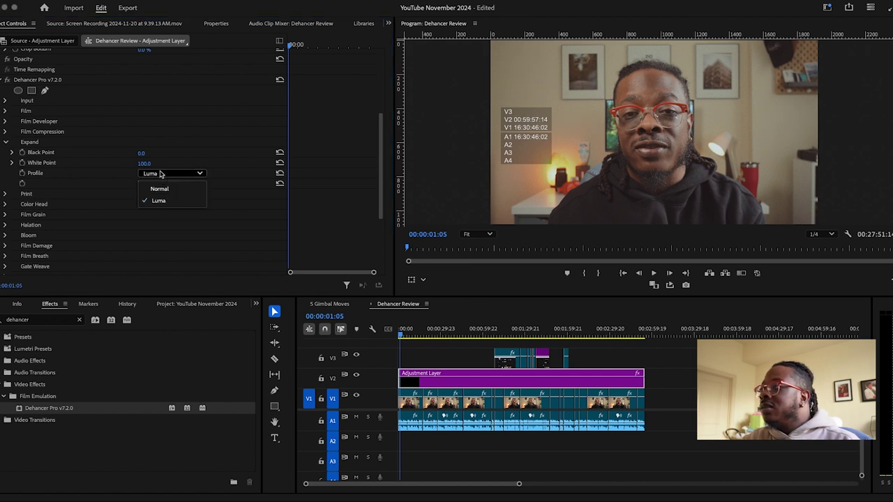
{"action": "left_click", "coordinate": [160, 188]}
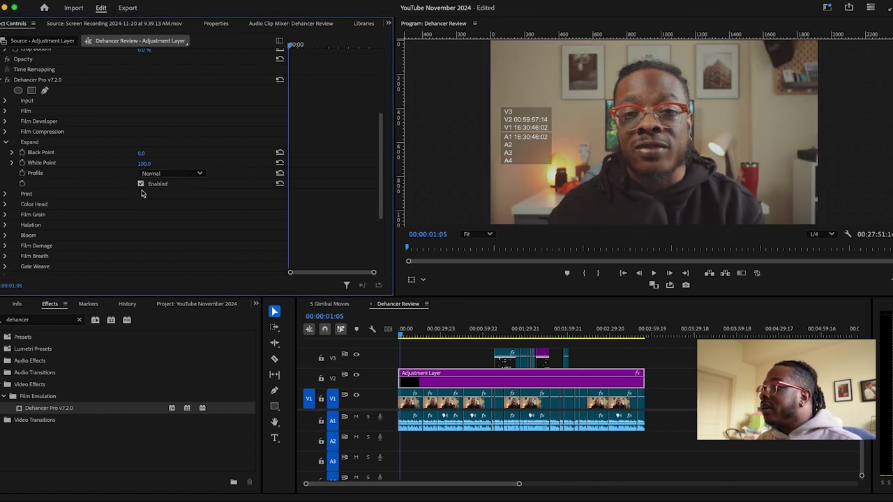
{"action": "left_click", "coordinate": [6, 143]}
Try the Cineon Film Log, Fujifilm 3513 Print film and Kodak 2383 Print Film profiles in the Print group
{"action": "left_click", "coordinate": [6, 153]}
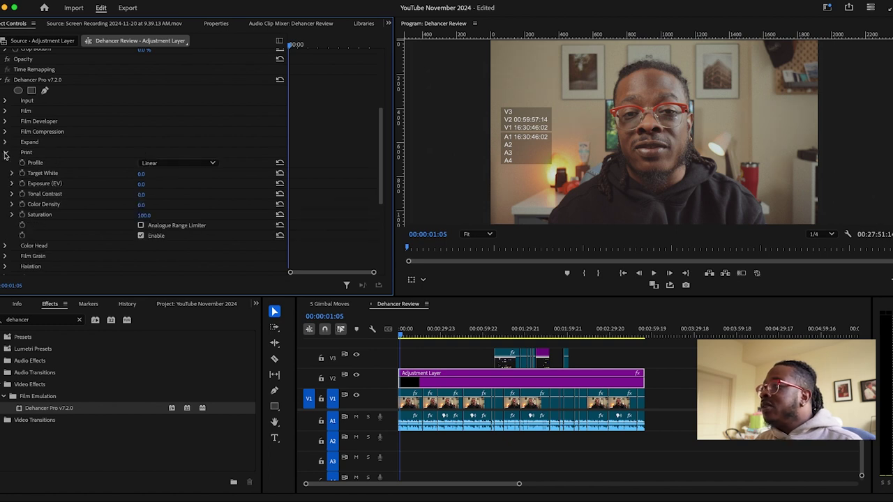
{"action": "left_click", "coordinate": [207, 165]}
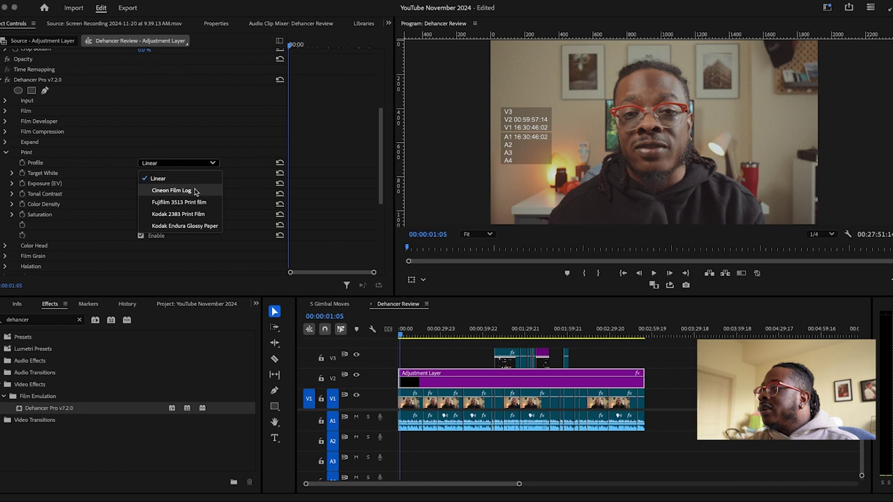
{"action": "left_click", "coordinate": [194, 194]}
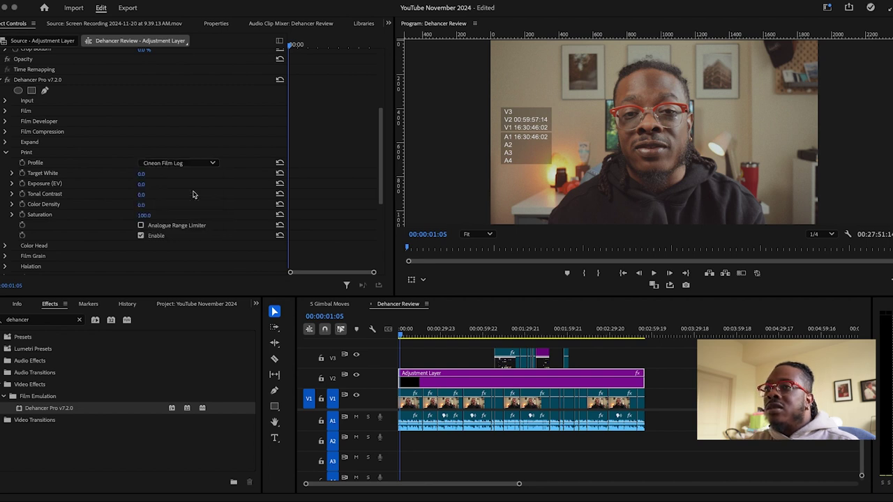
{"action": "left_click", "coordinate": [198, 163]}
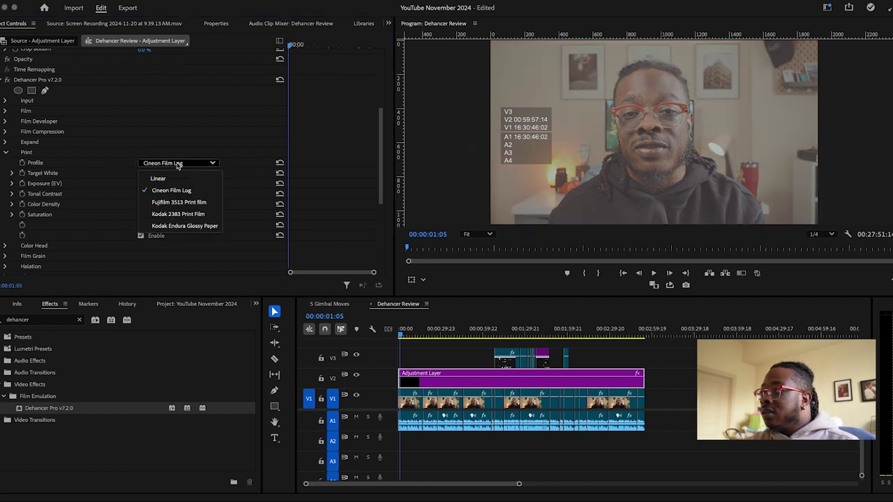
{"action": "left_click", "coordinate": [201, 202]}
{"action": "left_click", "coordinate": [191, 164]}
{"action": "left_click", "coordinate": [195, 214]}
Set the Print profile to Kodak Endura Glossy Paper, comparing it against Fujifilm 3513 Print film
{"action": "left_click", "coordinate": [189, 165]}
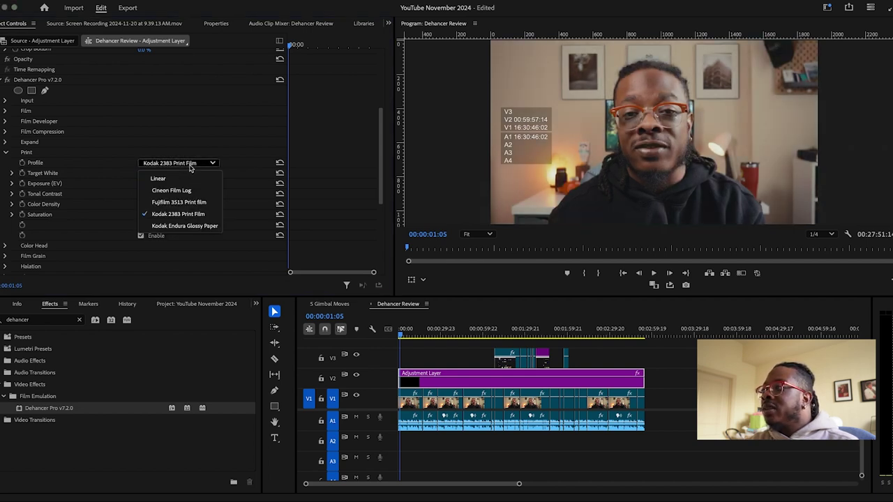
{"action": "left_click", "coordinate": [203, 226]}
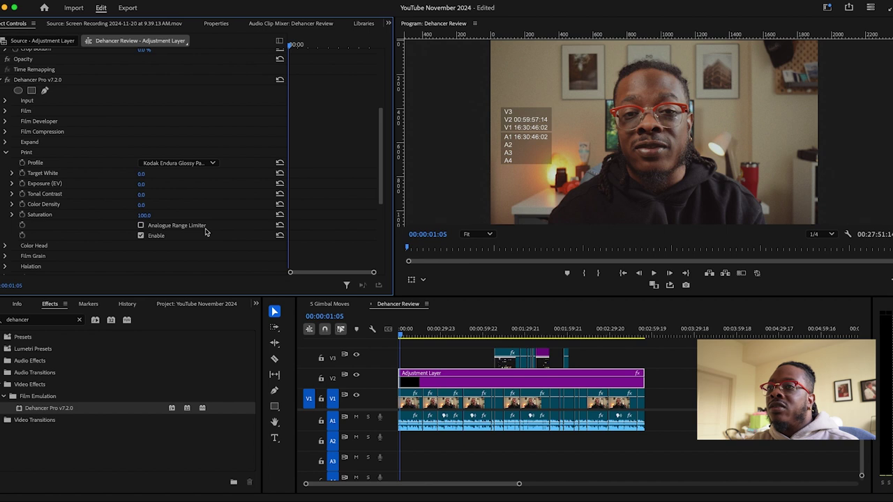
{"action": "left_click", "coordinate": [188, 164]}
{"action": "left_click", "coordinate": [199, 203]}
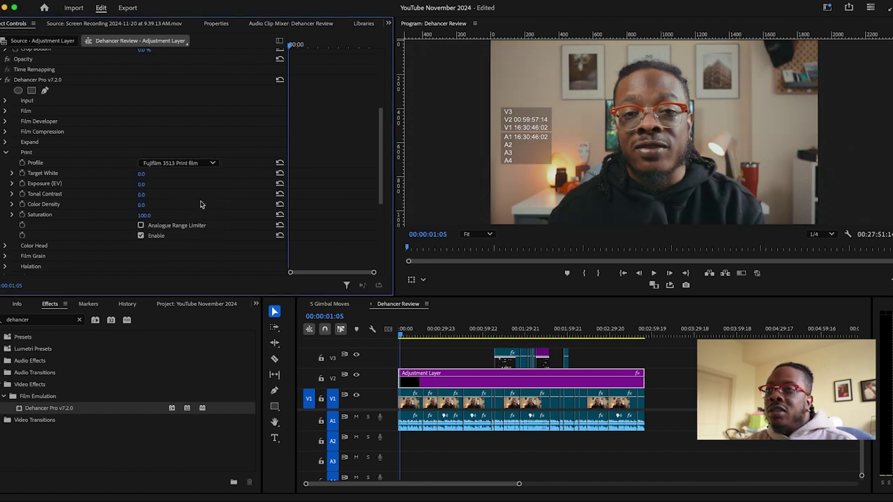
{"action": "left_click", "coordinate": [193, 166]}
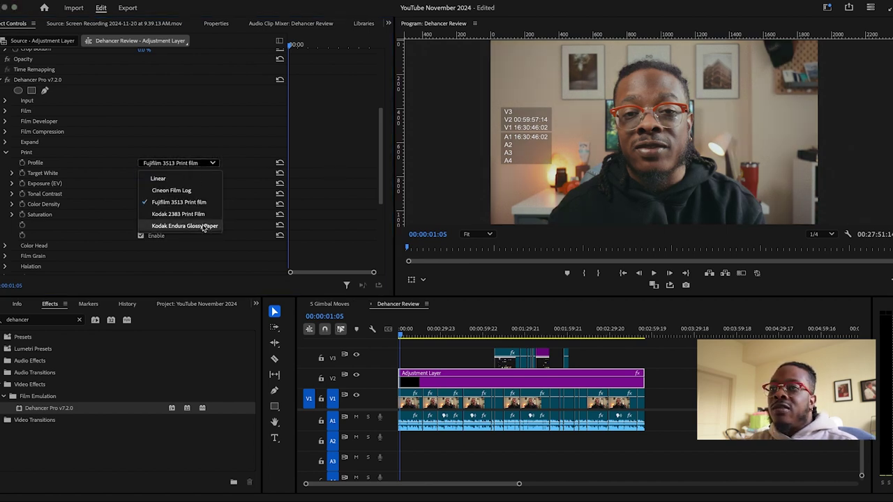
{"action": "left_click", "coordinate": [202, 226]}
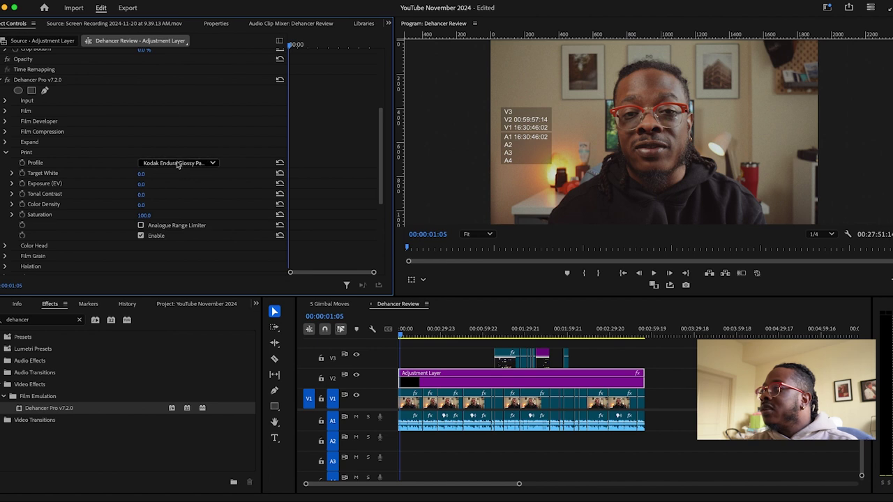
Try the Print group's Analogue Range Limiter and a Target White adjustment, leaving the limiter off and Target White at 0
{"action": "left_click", "coordinate": [140, 226]}
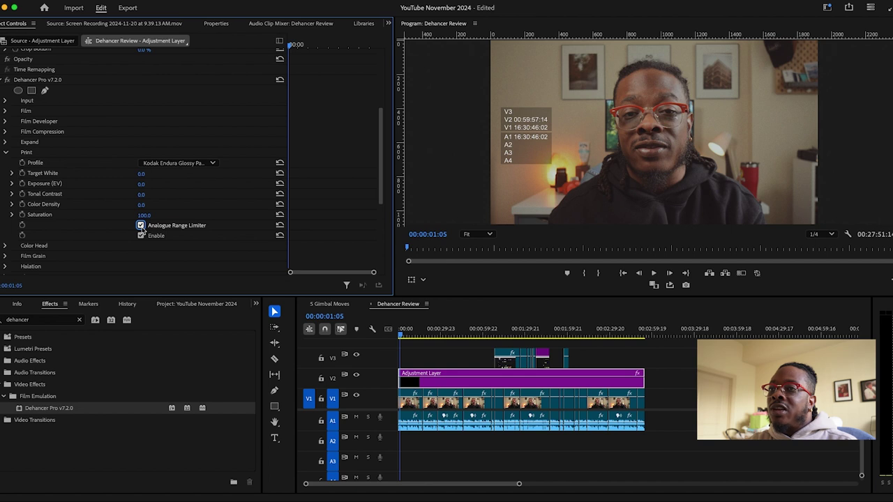
{"action": "left_click", "coordinate": [141, 226]}
{"action": "left_click", "coordinate": [11, 173]}
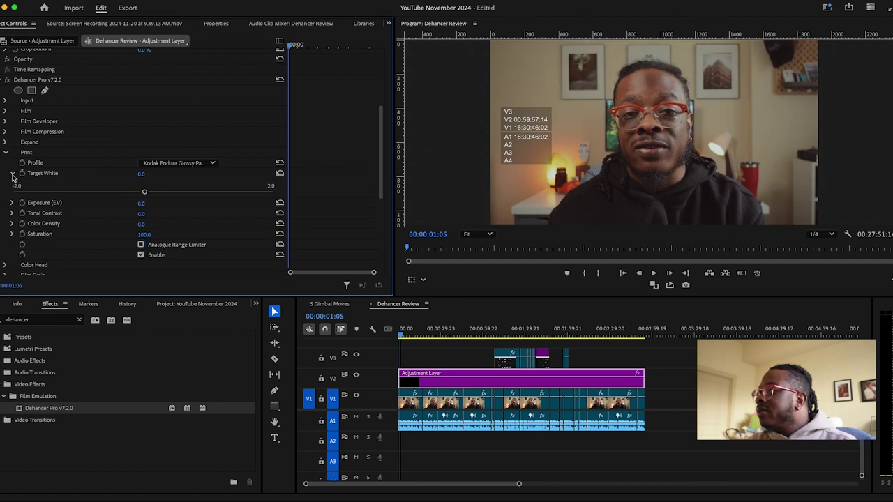
{"action": "mouse_move", "coordinate": [148, 196]}
{"action": "left_mouse_down"}
{"action": "mouse_move", "coordinate": [230, 194]}
{"action": "mouse_move", "coordinate": [34, 193]}
{"action": "mouse_move", "coordinate": [163, 202]}
{"action": "left_mouse_up"}
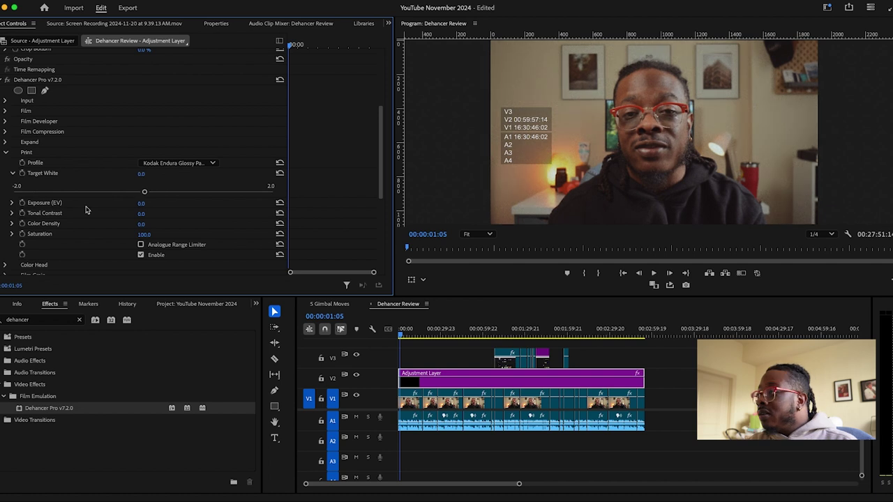
Set the Print group's Tonal Contrast to -3.9, Color Density to -4.0 and Saturation to 100
{"action": "left_click", "coordinate": [11, 173]}
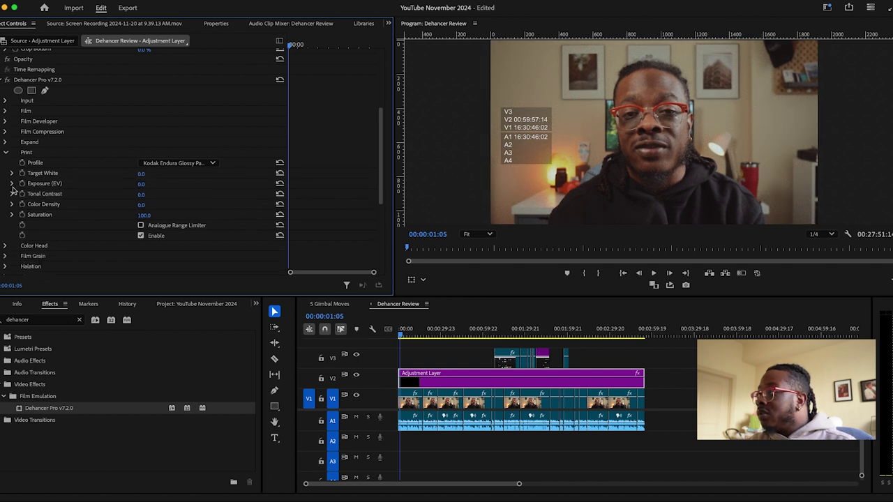
{"action": "left_click", "coordinate": [11, 204]}
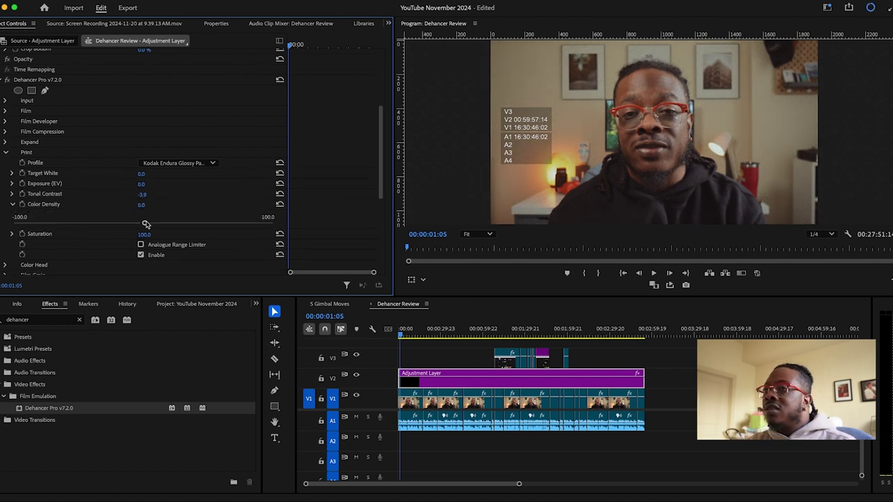
{"action": "left_click_drag", "start_coordinate": [113, 223], "coordinate": [159, 225]}
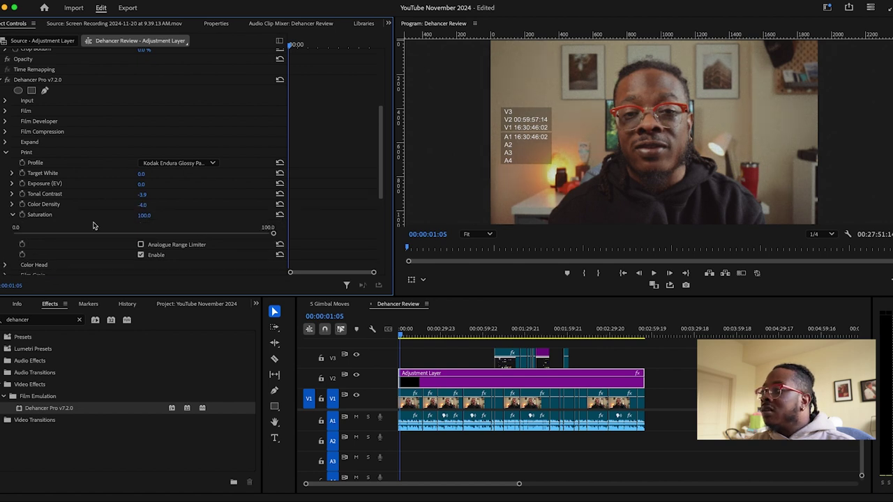
{"action": "left_click_drag", "start_coordinate": [274, 233], "coordinate": [290, 238]}
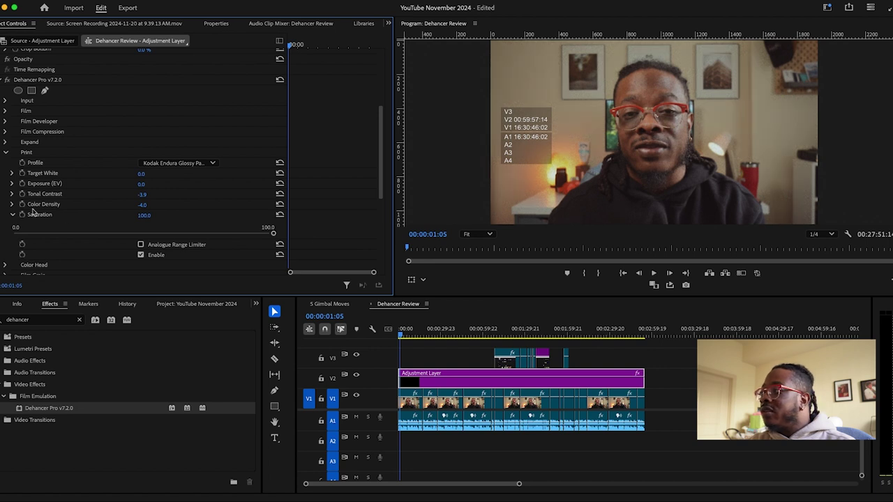
Compare the footage with and without the Dehancer grade by toggling the visibility of track V2
{"action": "left_click", "coordinate": [6, 152]}
{"action": "left_click", "coordinate": [356, 375]}
{"action": "left_click", "coordinate": [356, 375]}
{"action": "left_click", "coordinate": [356, 375]}
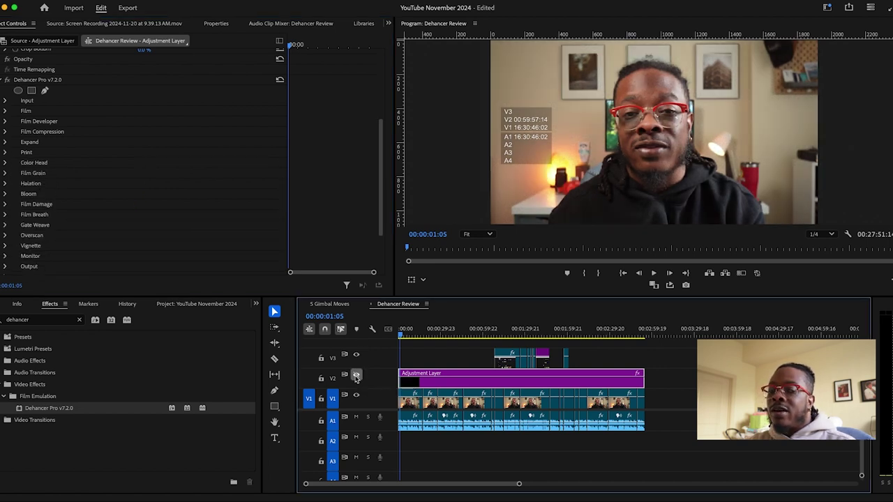
{"action": "left_click", "coordinate": [356, 375]}
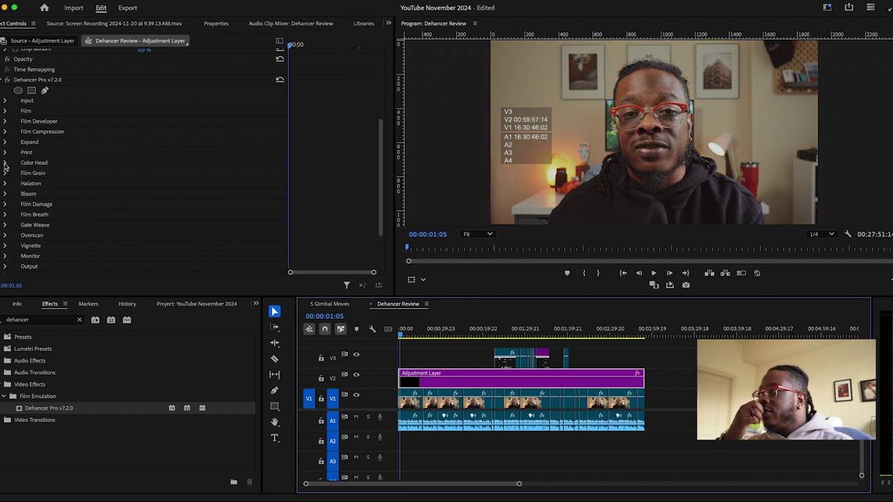
Check the Color Head settings and set the Film Grain profile to 35 mm ISO 500
{"action": "left_click", "coordinate": [7, 164]}
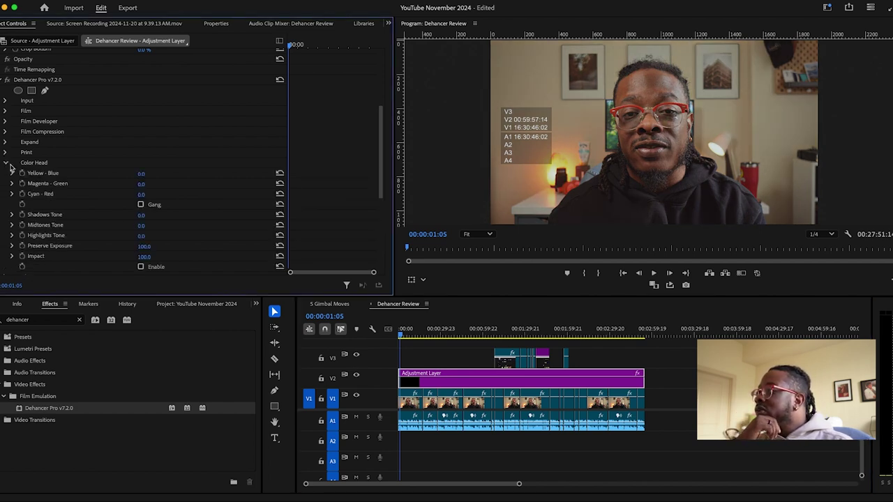
{"action": "left_click", "coordinate": [6, 164]}
{"action": "left_click", "coordinate": [6, 173]}
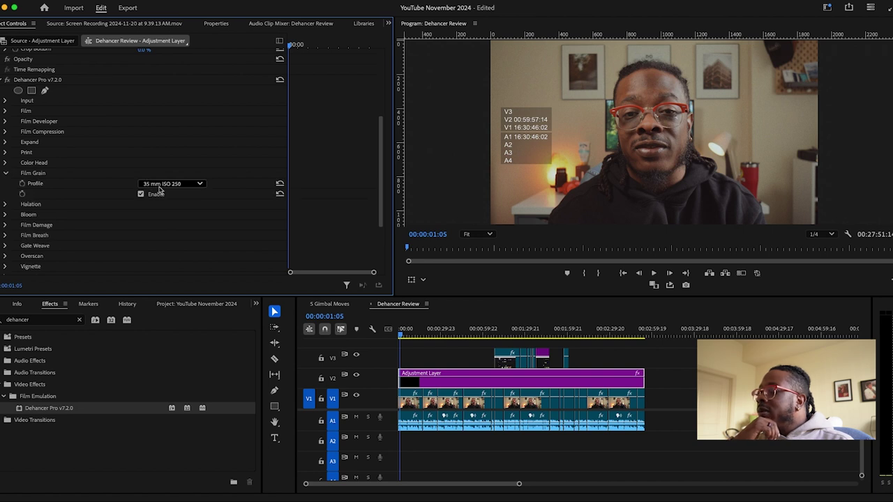
{"action": "left_click", "coordinate": [180, 185]}
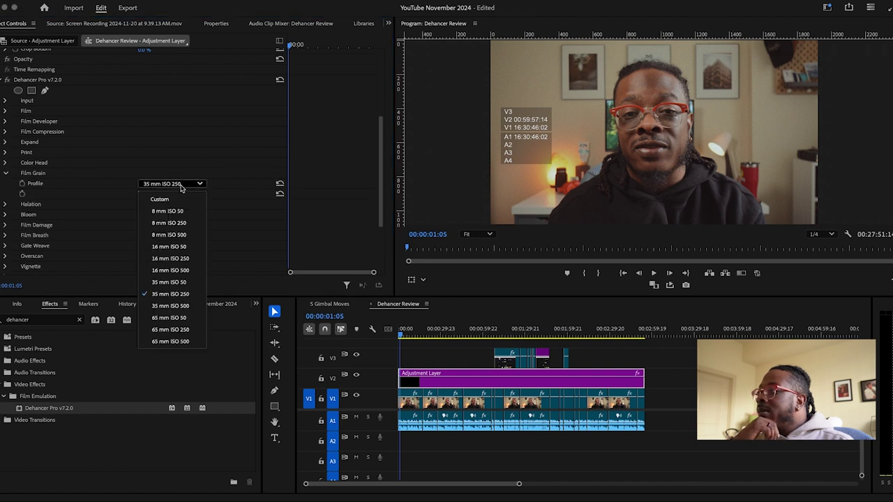
{"action": "left_click", "coordinate": [183, 306]}
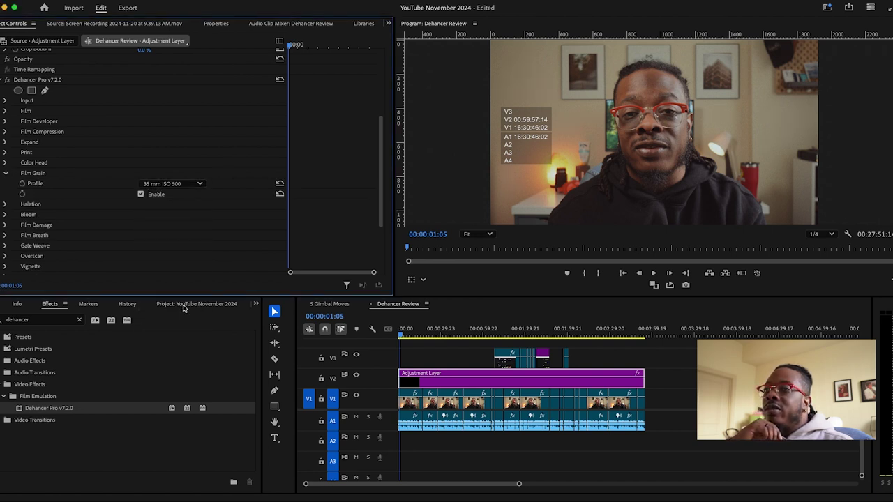
Enable Halation with the 35 mm / Super 35 profile, comparing the image with it off and on
{"action": "left_click", "coordinate": [5, 173]}
{"action": "left_click", "coordinate": [6, 183]}
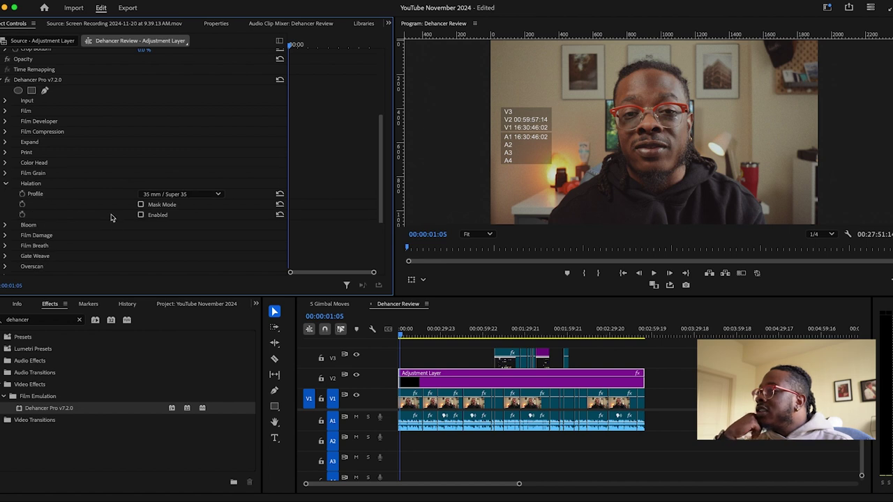
{"action": "left_click", "coordinate": [141, 214]}
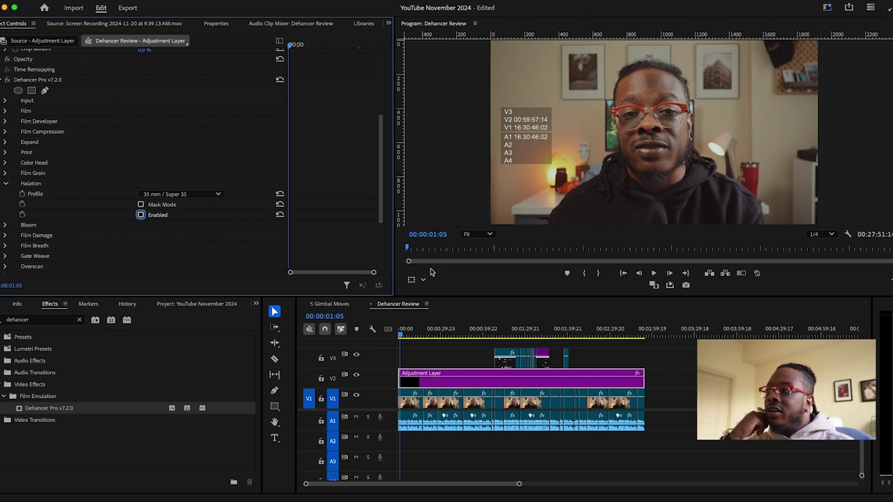
{"action": "left_click", "coordinate": [140, 214]}
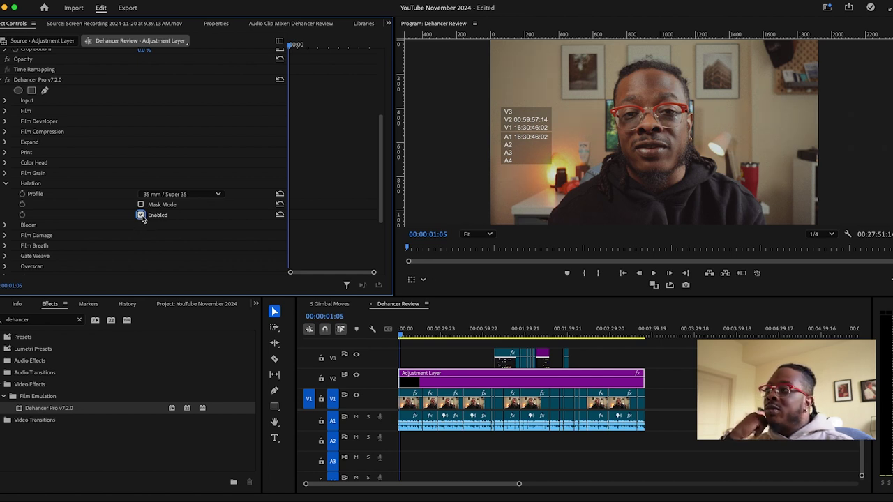
{"action": "left_click", "coordinate": [186, 195]}
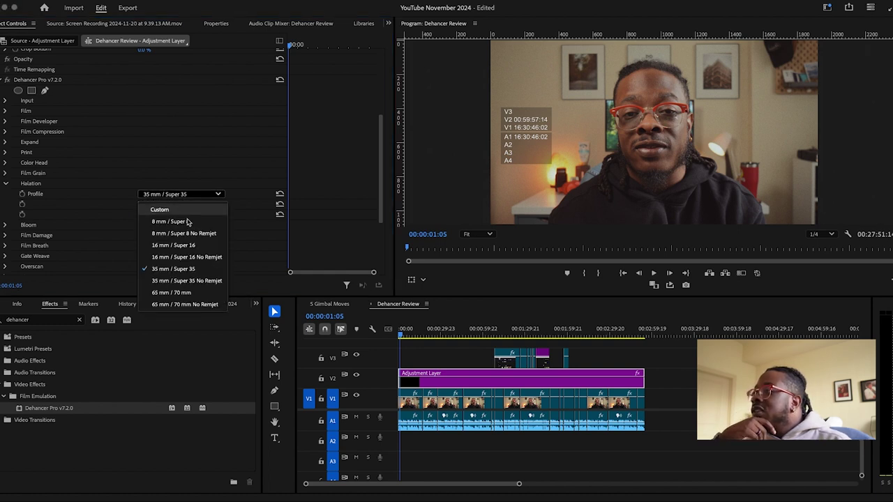
{"action": "left_click", "coordinate": [200, 196]}
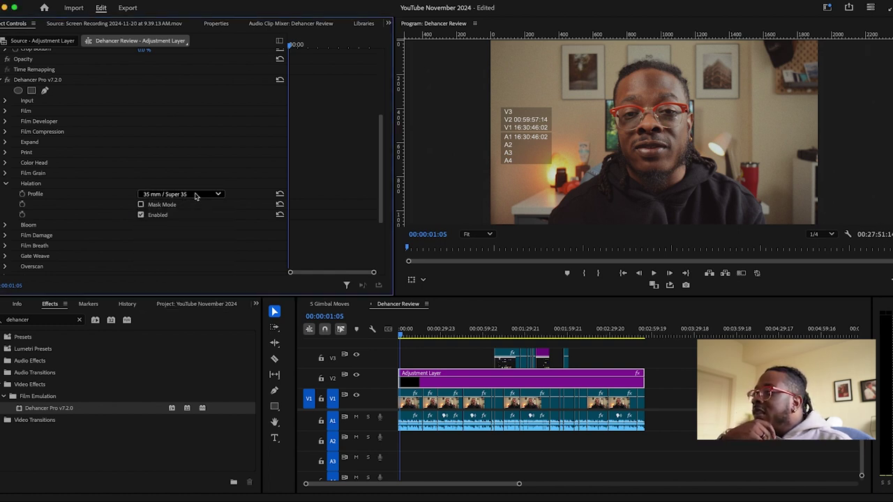
Enable Bloom and set its profile to 16 mm / Super 16
{"action": "left_click", "coordinate": [6, 184]}
{"action": "left_click", "coordinate": [6, 194]}
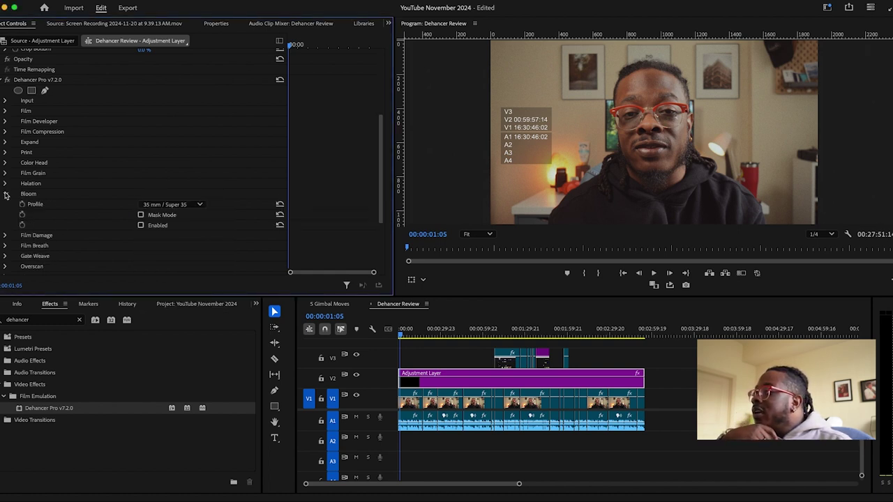
{"action": "left_click", "coordinate": [141, 226]}
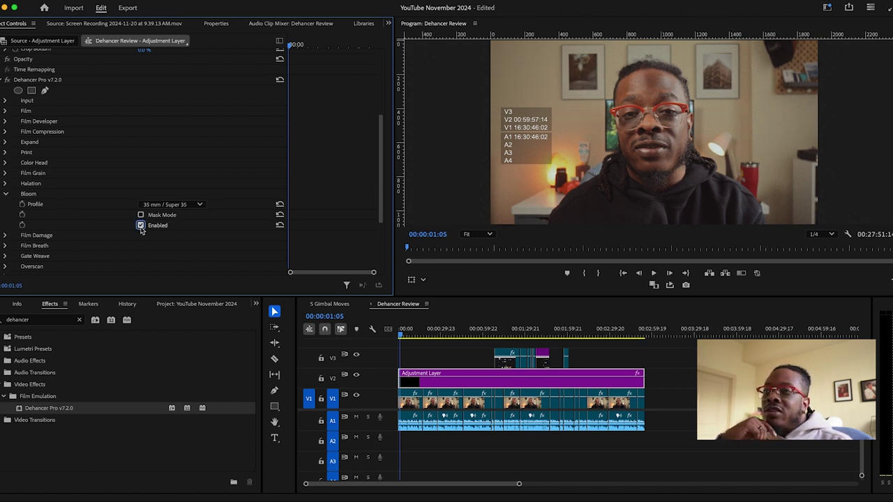
{"action": "left_click", "coordinate": [171, 204]}
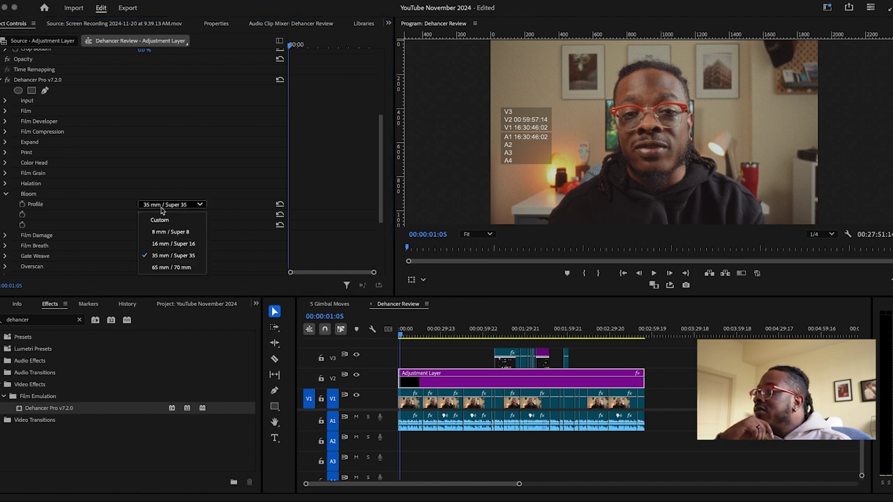
{"action": "left_click", "coordinate": [167, 244]}
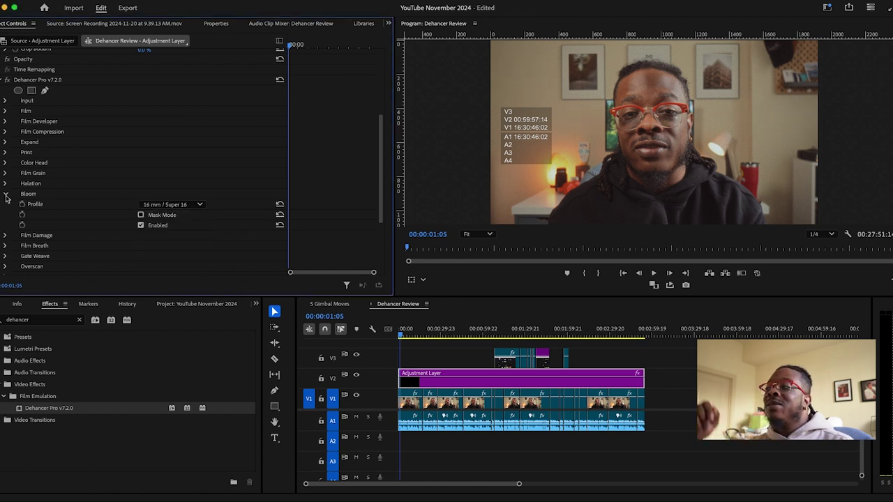
{"action": "left_click", "coordinate": [5, 195]}
Look through the Film Damage, Film Breath and Gate Weave settings
{"action": "left_click", "coordinate": [5, 203]}
{"action": "left_click", "coordinate": [5, 204]}
{"action": "left_click", "coordinate": [5, 214]}
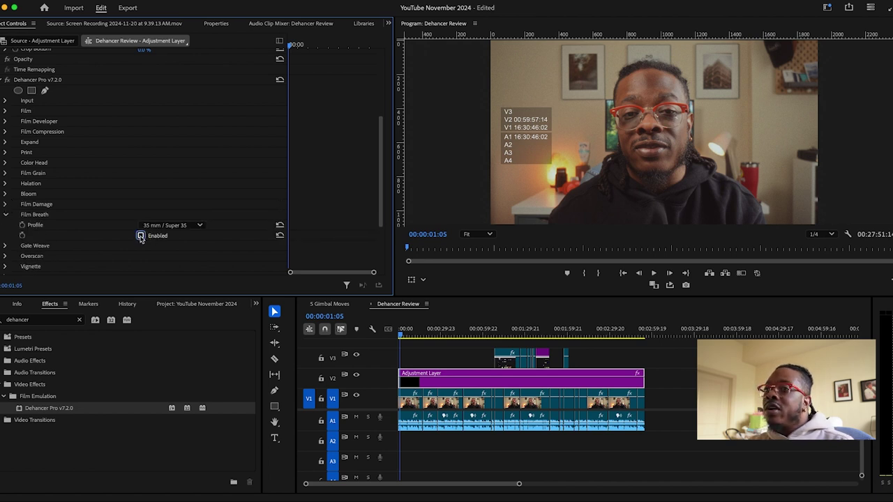
{"action": "left_click", "coordinate": [5, 214]}
{"action": "left_click", "coordinate": [5, 224]}
{"action": "left_click", "coordinate": [5, 225]}
Try the Overscan film-gate frame with the Super 35mm 1.37:1 gate and the Flip option, leaving Overscan disabled
{"action": "left_click", "coordinate": [6, 235]}
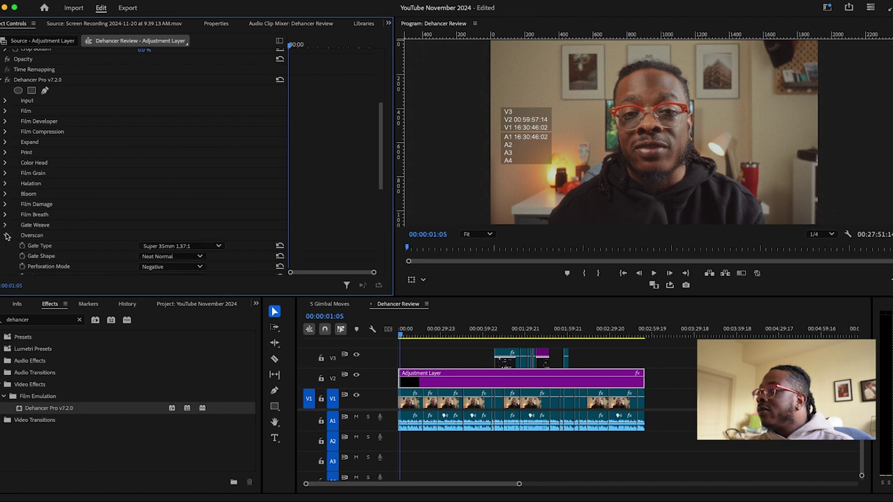
{"action": "scroll", "coordinate": [147, 251], "scroll_direction": "down", "scroll_amount": 4}
{"action": "left_click", "coordinate": [141, 242]}
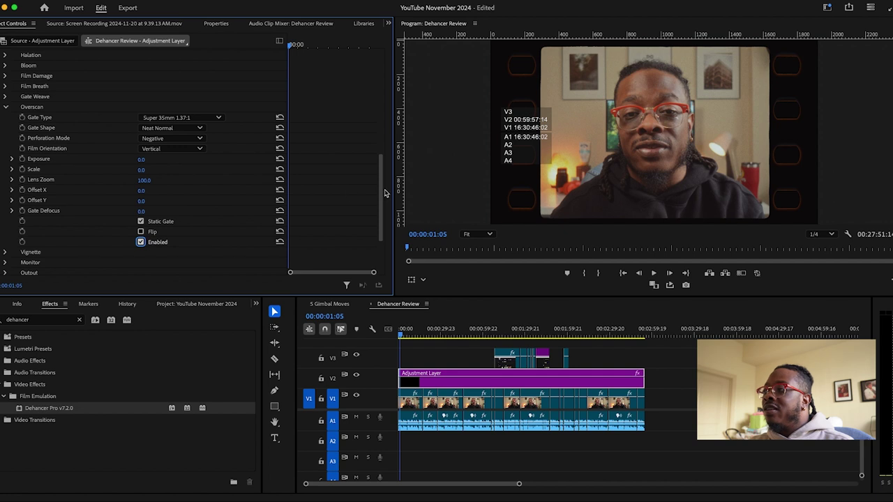
{"action": "left_click", "coordinate": [141, 233]}
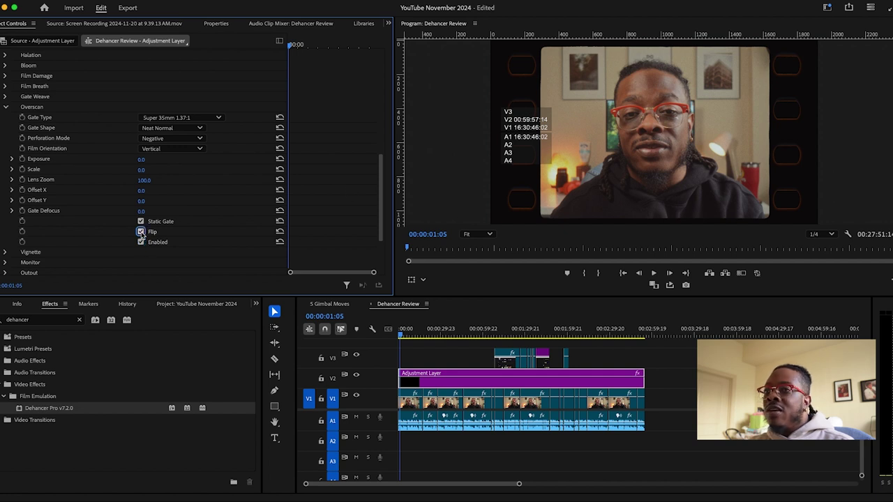
{"action": "left_click", "coordinate": [141, 242]}
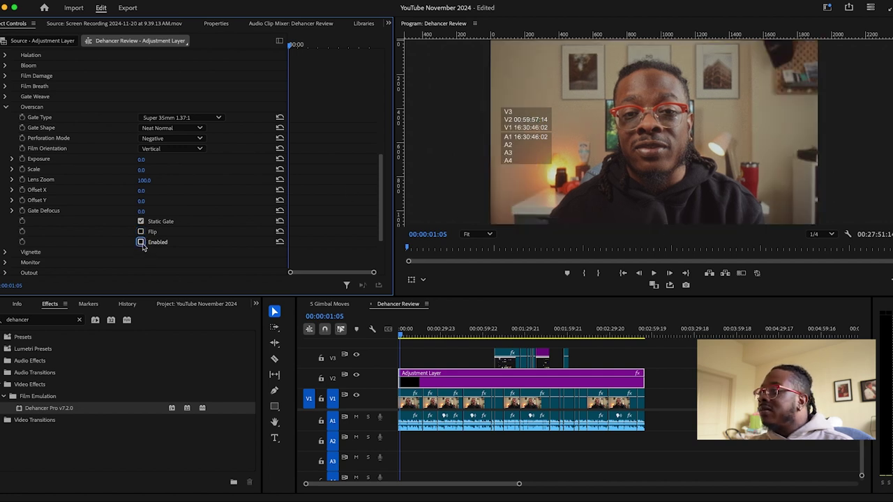
Try the Vignette at its Exposure of -0.3 and Size of 50, leaving it disabled
{"action": "left_click", "coordinate": [5, 187]}
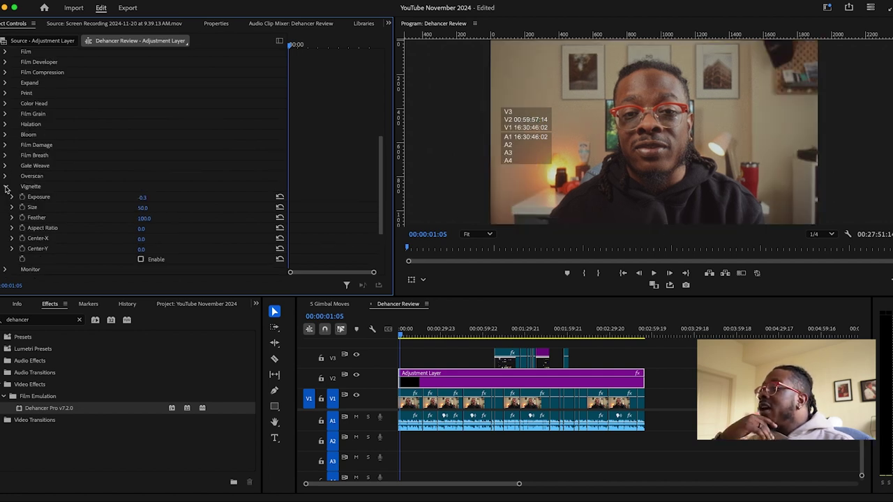
{"action": "left_click", "coordinate": [141, 260]}
{"action": "left_click", "coordinate": [142, 261]}
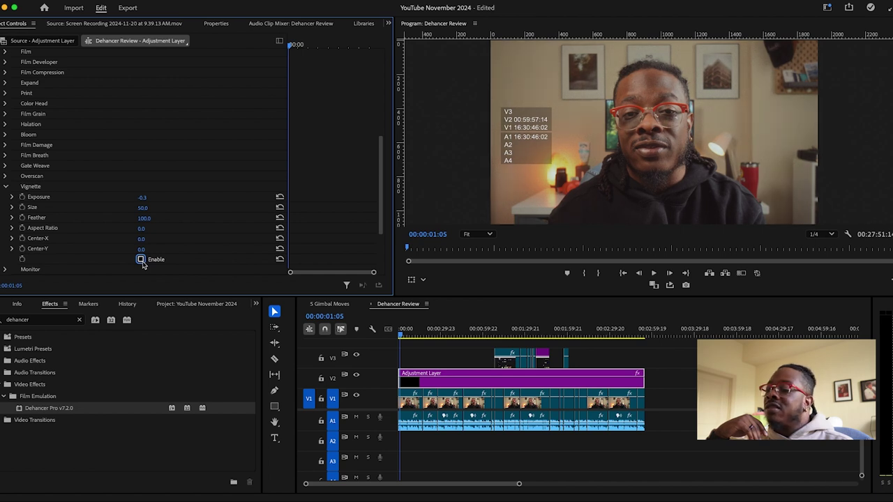
{"action": "left_click", "coordinate": [5, 187]}
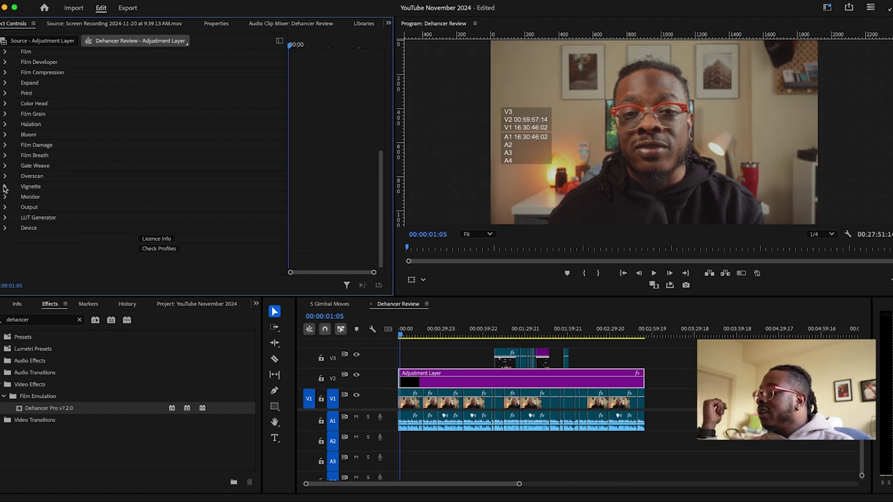
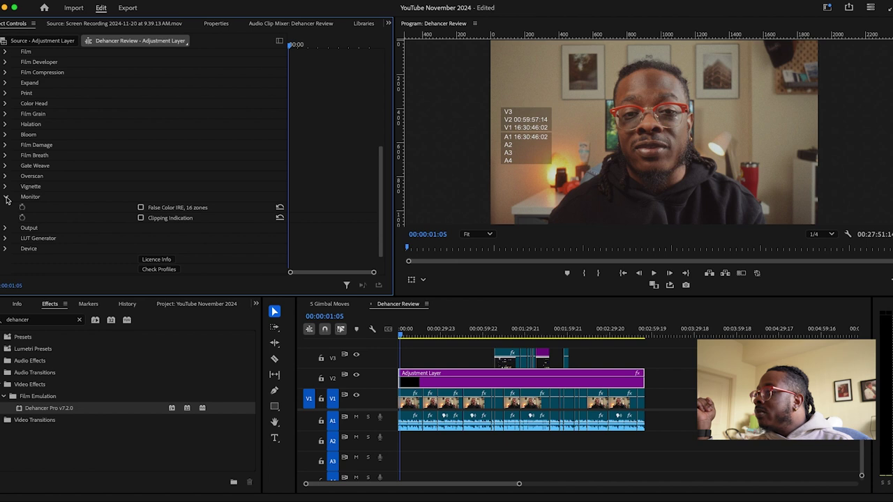
Check the image exposure with the Monitor group's False Color IRE, 16 zones view, and turn it off again
{"action": "left_click", "coordinate": [140, 208]}
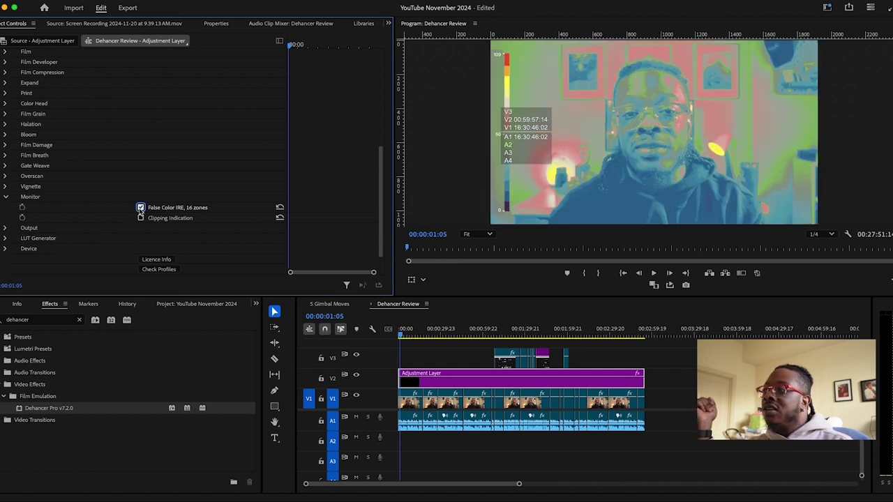
{"action": "left_click", "coordinate": [140, 208]}
{"action": "left_click", "coordinate": [5, 196]}
Review the Output, Bloom and Halation group settings
{"action": "left_click", "coordinate": [6, 207]}
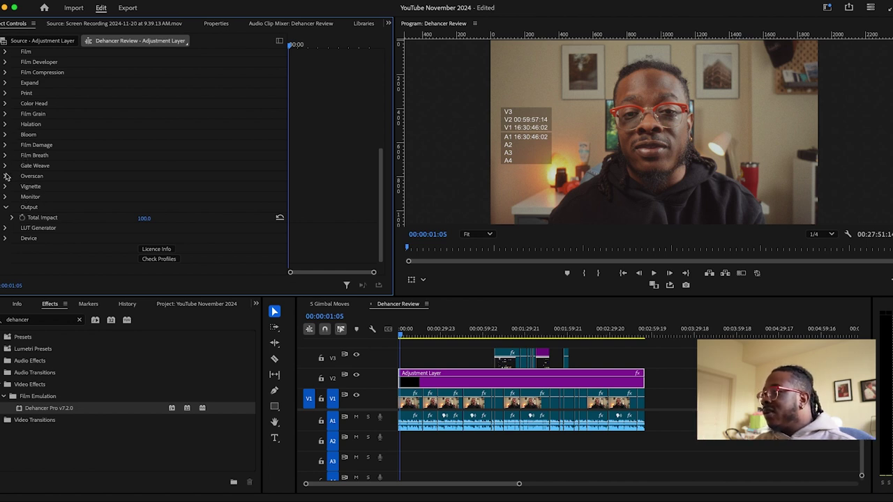
{"action": "left_click", "coordinate": [5, 136]}
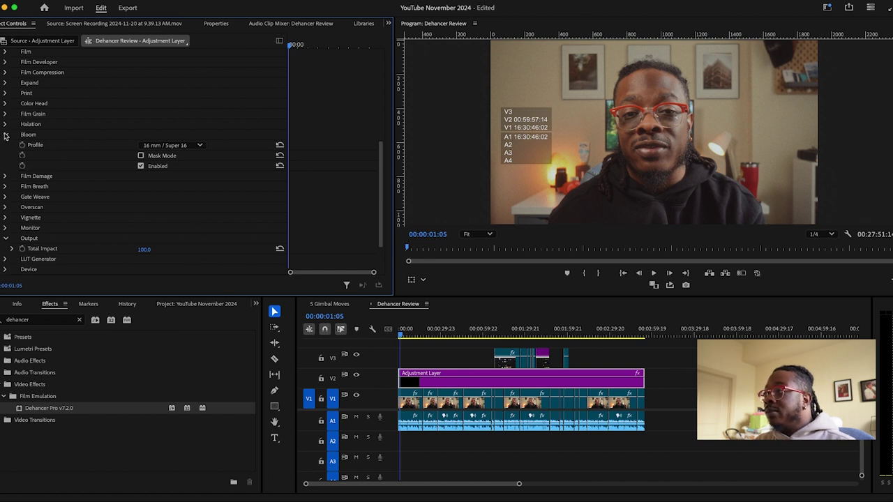
{"action": "left_click", "coordinate": [5, 136]}
{"action": "left_click", "coordinate": [6, 125]}
{"action": "left_click", "coordinate": [6, 124]}
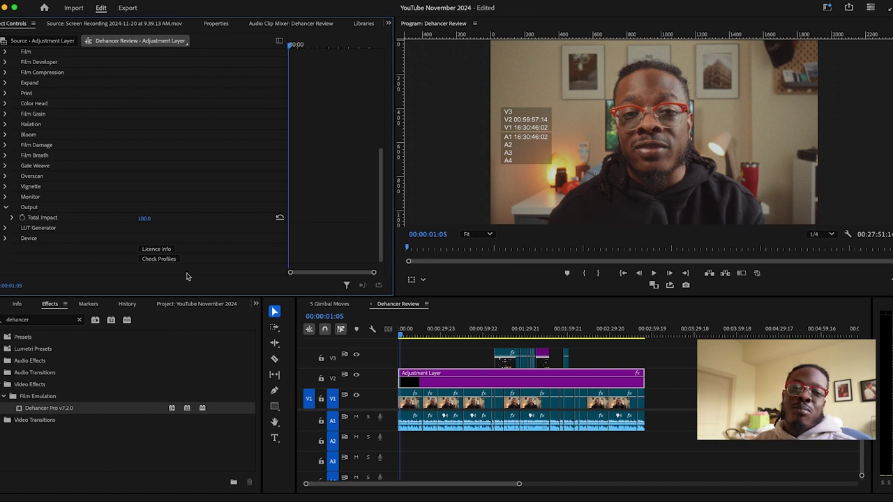
Try lowering the effect's Total Impact in the Output group
{"action": "left_click", "coordinate": [12, 218]}
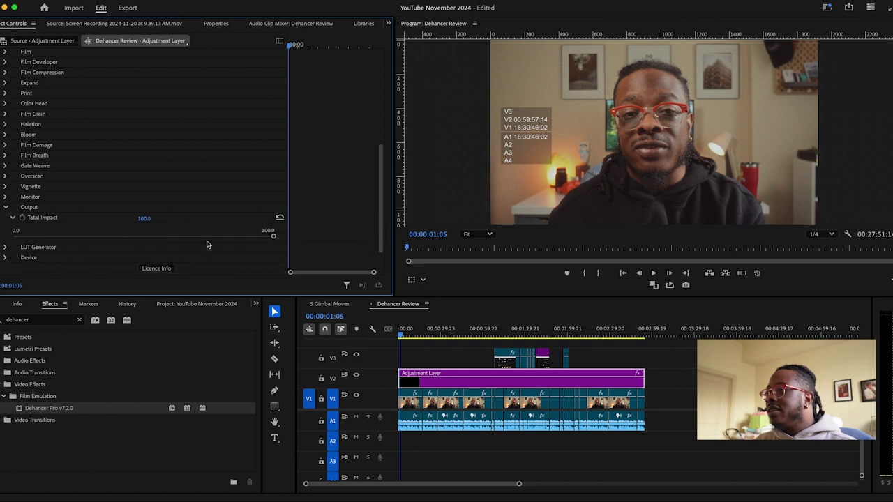
{"action": "left_click_drag", "start_coordinate": [271, 236], "coordinate": [248, 239]}
{"action": "left_click", "coordinate": [11, 216]}
{"action": "left_click", "coordinate": [6, 207]}
Examine the LUT Generator's input transform, LUT size and export options
{"action": "left_click", "coordinate": [5, 218]}
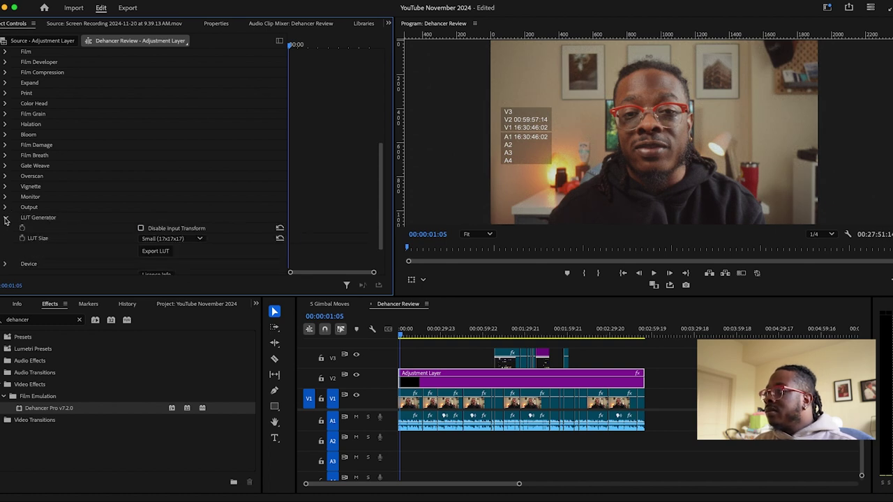
{"action": "scroll", "coordinate": [156, 246], "scroll_direction": "down", "scroll_amount": 2}
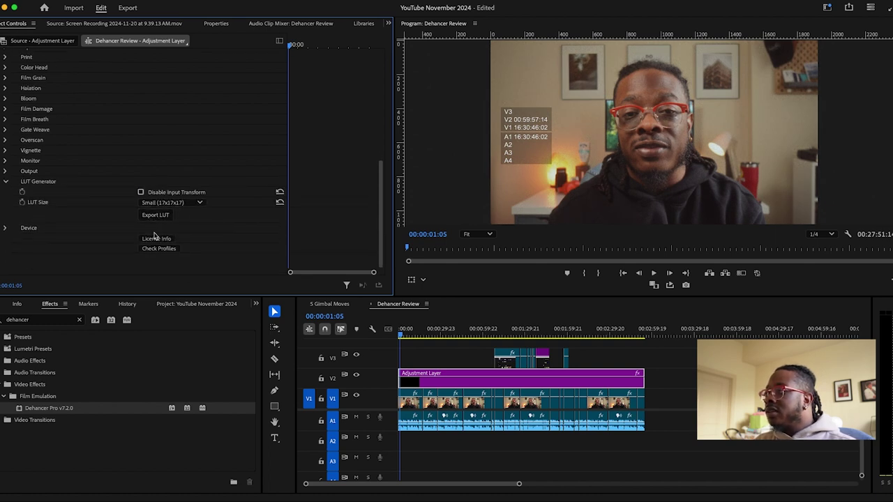
Set the LUT size to Normal (33x33x33) and export the LUT to the FRIDAY drive under the suggested file name
{"action": "left_click", "coordinate": [197, 203]}
{"action": "left_click", "coordinate": [192, 230]}
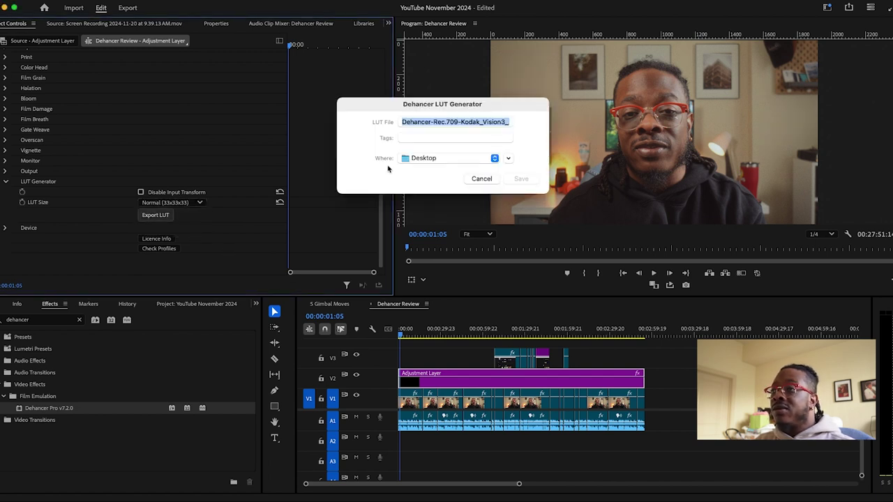
{"action": "left_click", "coordinate": [477, 168]}
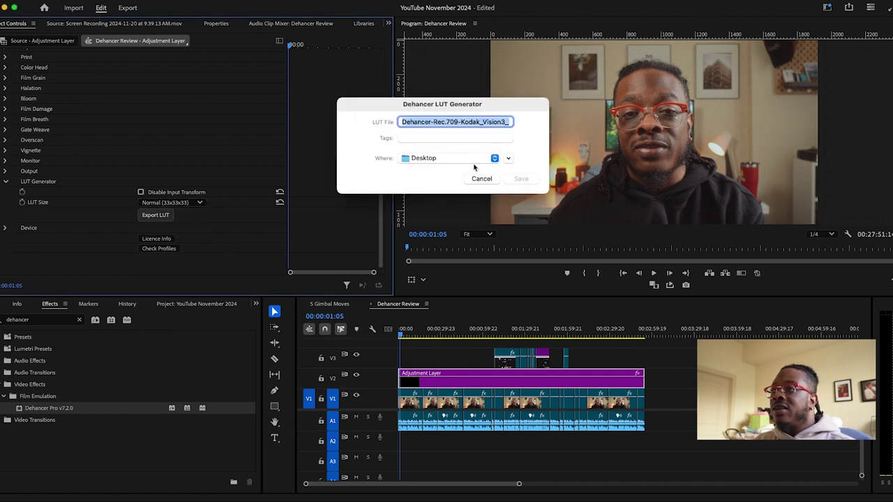
{"action": "left_click", "coordinate": [459, 107]}
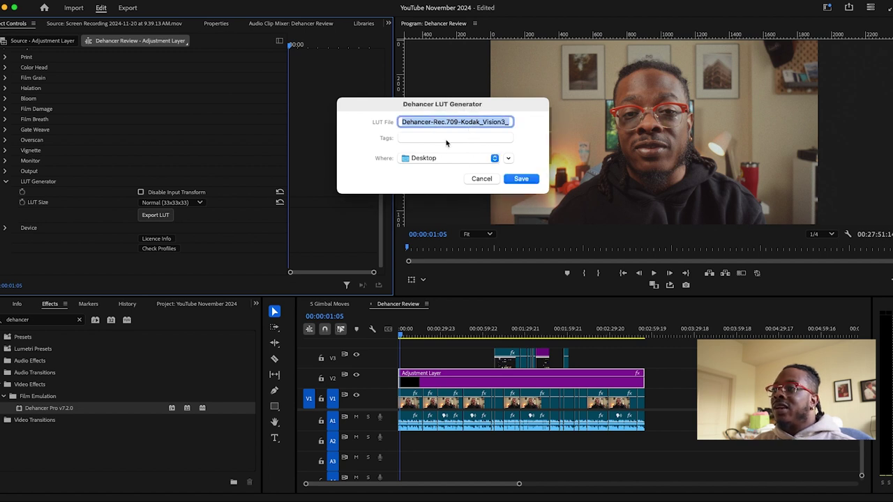
{"action": "left_click", "coordinate": [495, 159]}
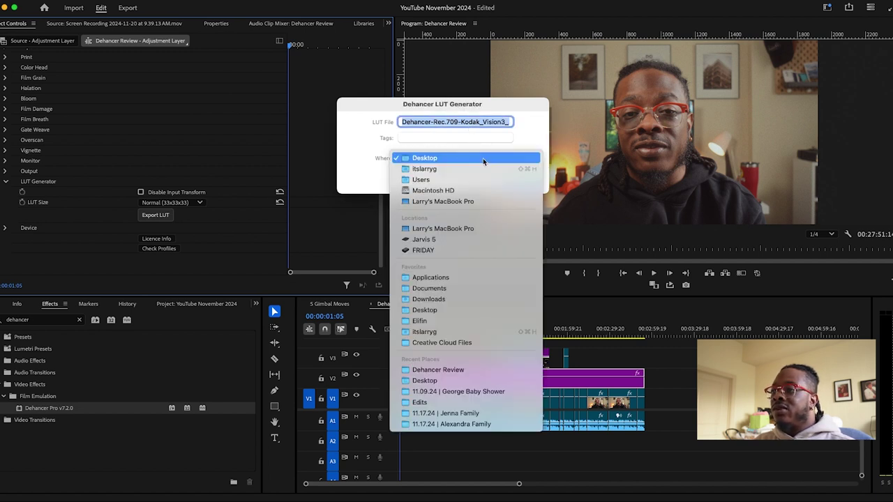
{"action": "left_click", "coordinate": [461, 252]}
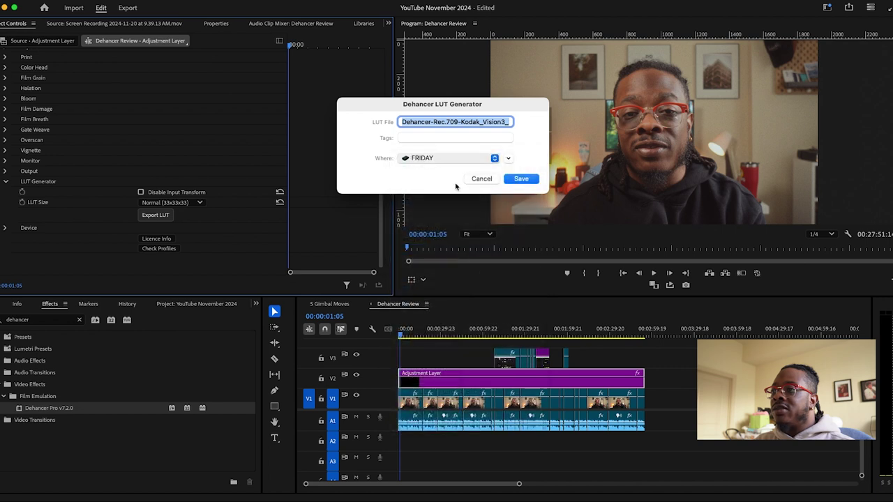
{"action": "left_click", "coordinate": [520, 179]}
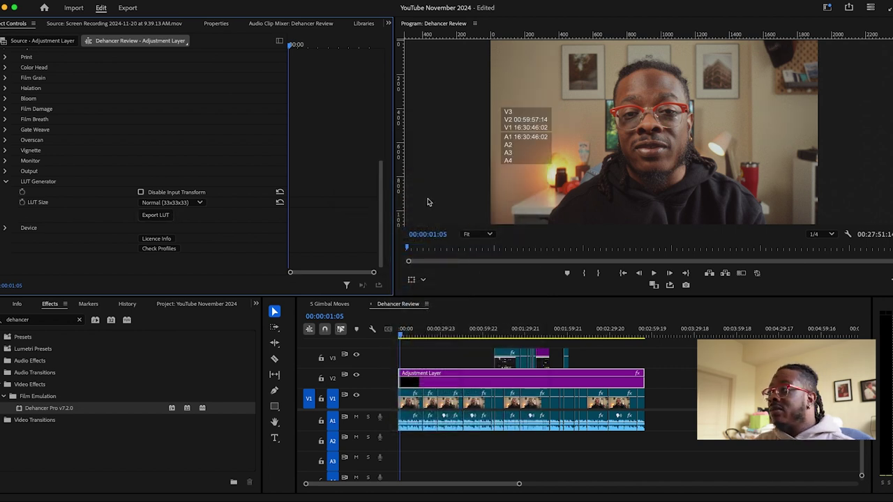
{"action": "left_click", "coordinate": [6, 183]}
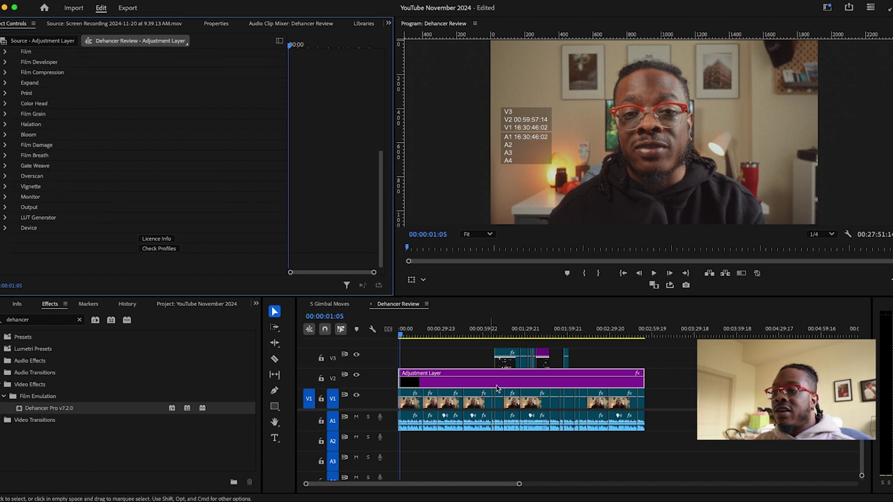
Place an adjustment layer on track V2 above the C1872.MP4 footage near 00:08:30 and park the playhead over it
{"action": "scroll", "coordinate": [681, 375], "scroll_direction": "right", "scroll_amount": 10}
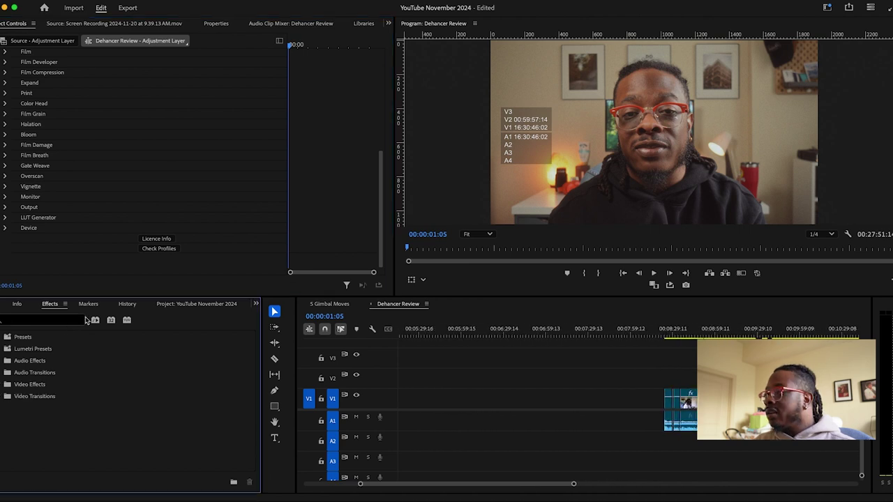
{"action": "left_click", "coordinate": [174, 304]}
{"action": "left_click_drag", "start_coordinate": [41, 364], "coordinate": [667, 379]}
{"action": "left_click", "coordinate": [674, 333]}
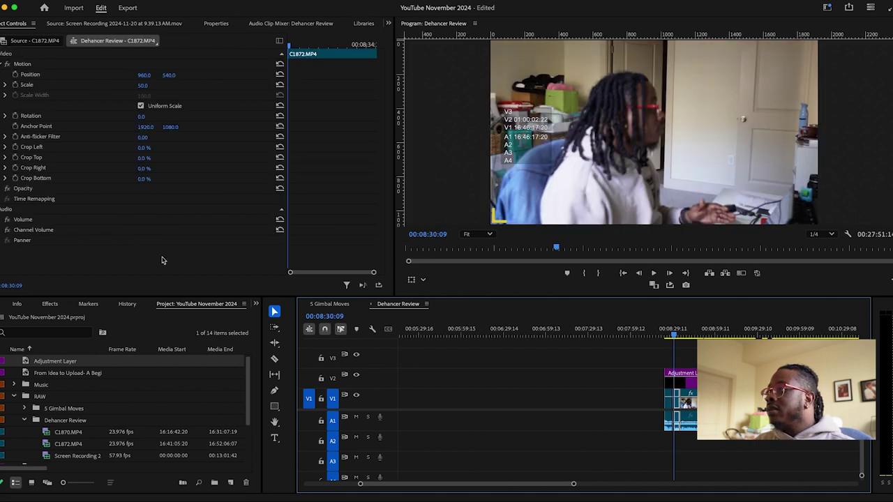
Load the exported Dehancer-Rec.709-Kodak_Vision3_200T-33 LUT as the Lumetri Color Creative look on the new adjustment layer
{"action": "left_click", "coordinate": [388, 24]}
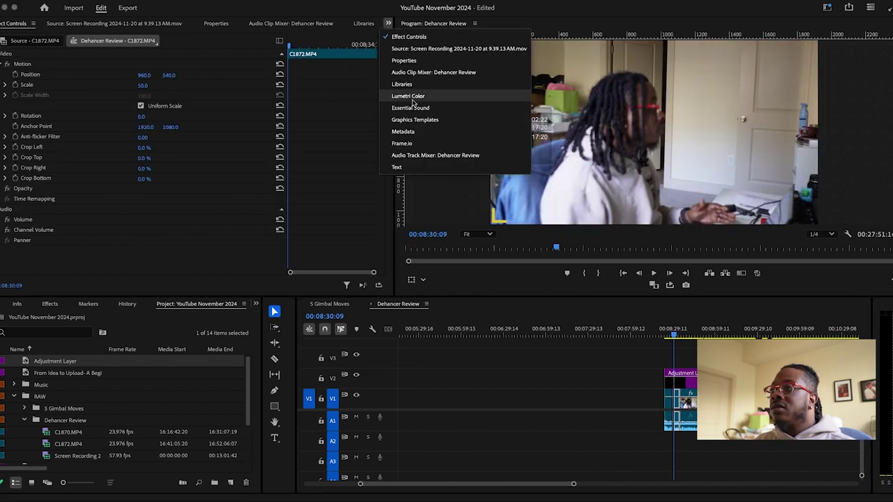
{"action": "left_click", "coordinate": [413, 99]}
{"action": "left_click", "coordinate": [195, 97]}
{"action": "left_click", "coordinate": [167, 117]}
{"action": "left_click", "coordinate": [163, 131]}
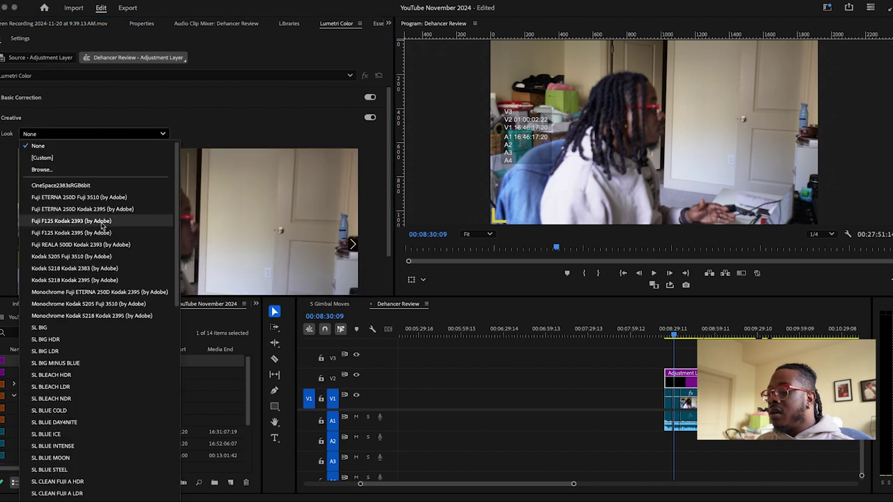
{"action": "left_click", "coordinate": [259, 291]}
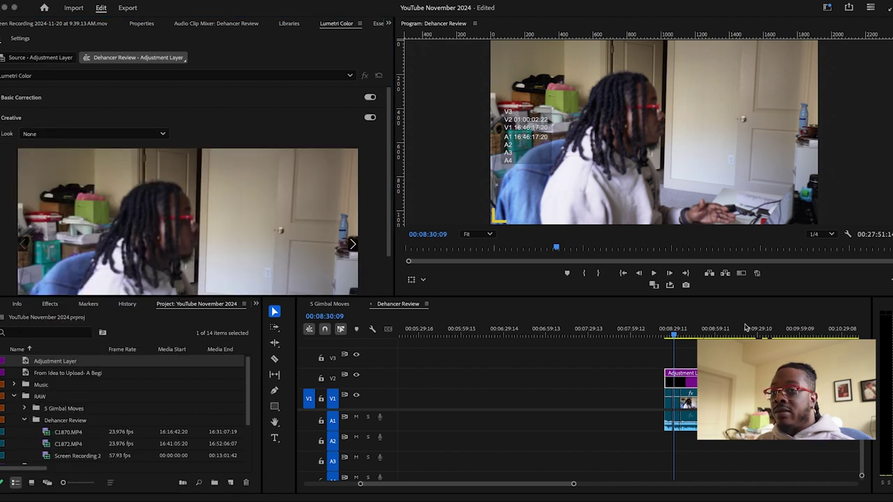
{"action": "left_click", "coordinate": [108, 137]}
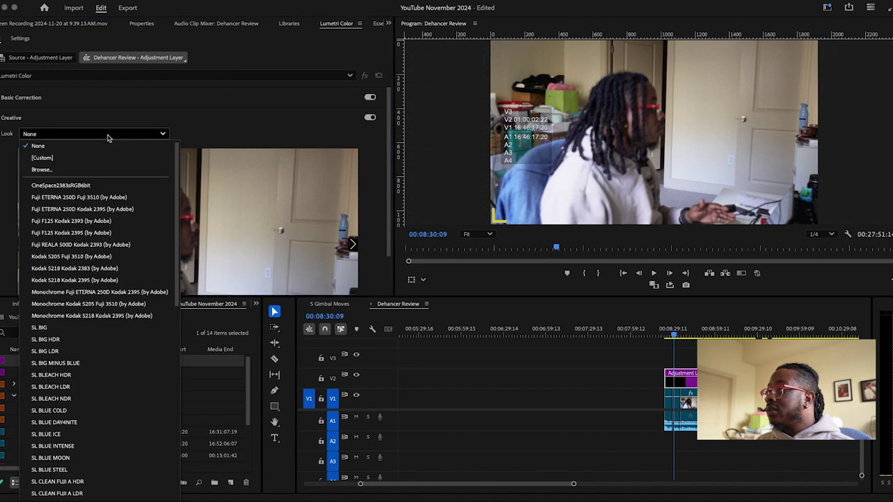
{"action": "left_click", "coordinate": [53, 172]}
{"action": "left_click", "coordinate": [618, 275]}
Compare the footage around 00:08:57 with and without the LUT by toggling the visibility of track V2
{"action": "left_click_drag", "start_coordinate": [675, 336], "coordinate": [717, 336]}
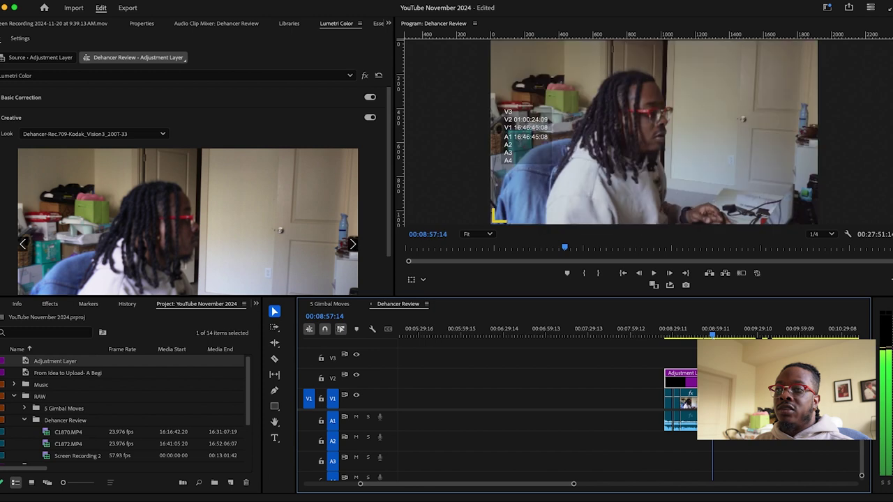
{"action": "left_click", "coordinate": [357, 376]}
{"action": "left_click", "coordinate": [357, 376]}
{"action": "left_click", "coordinate": [357, 376]}
{"action": "left_click", "coordinate": [356, 376]}
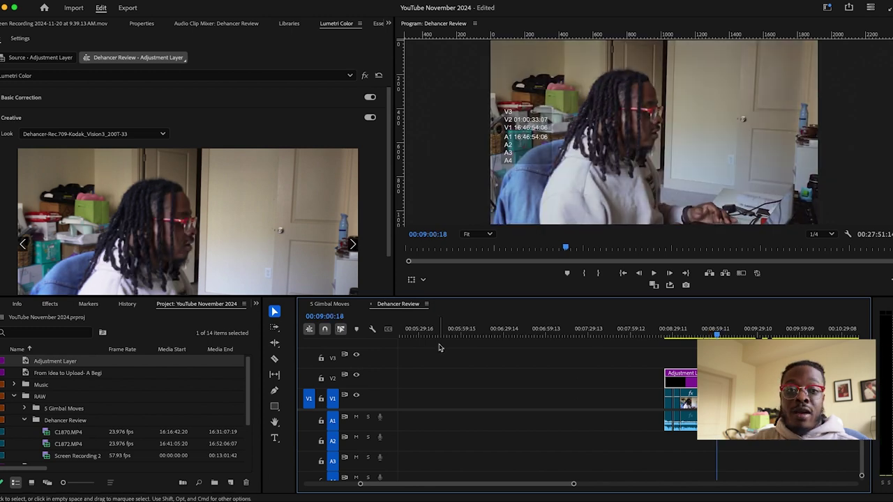